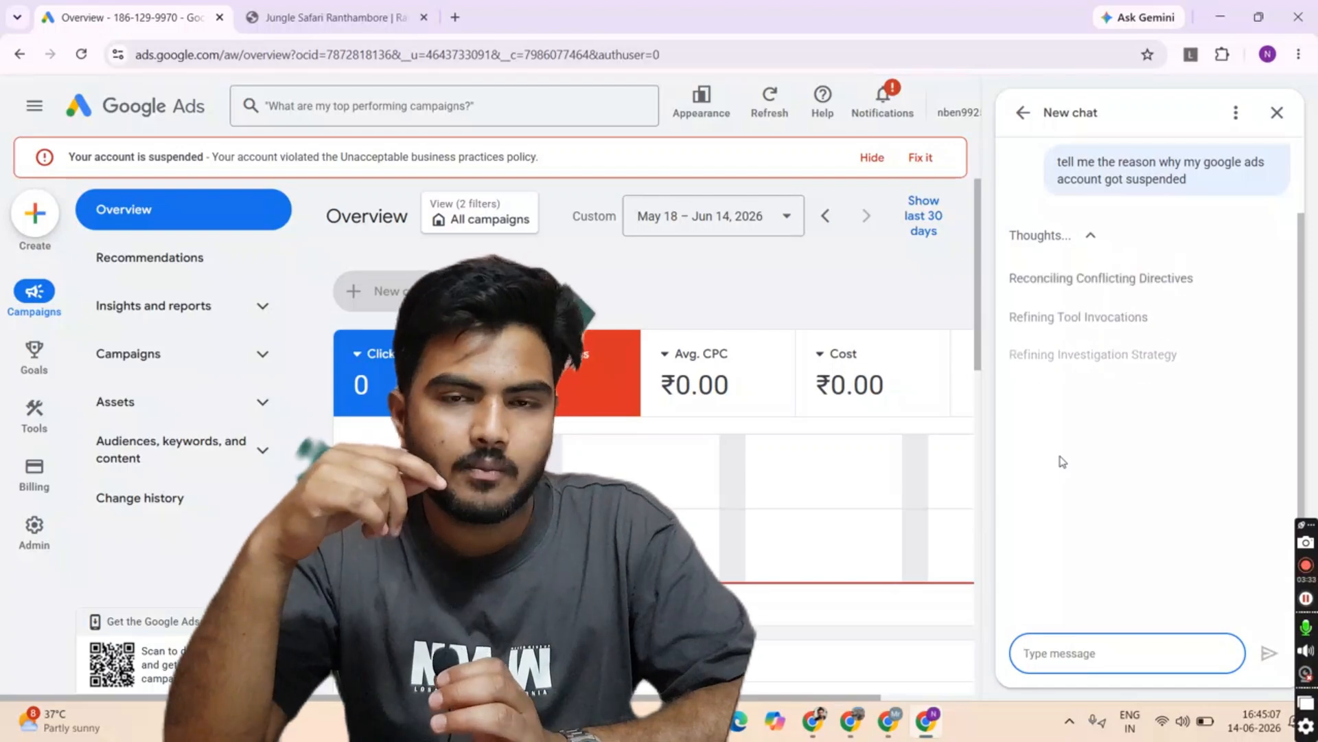
- Look over the Jungle Safari Ranthambore website and return to the ads account overview while the advisor investigates
left_click(348, 5)
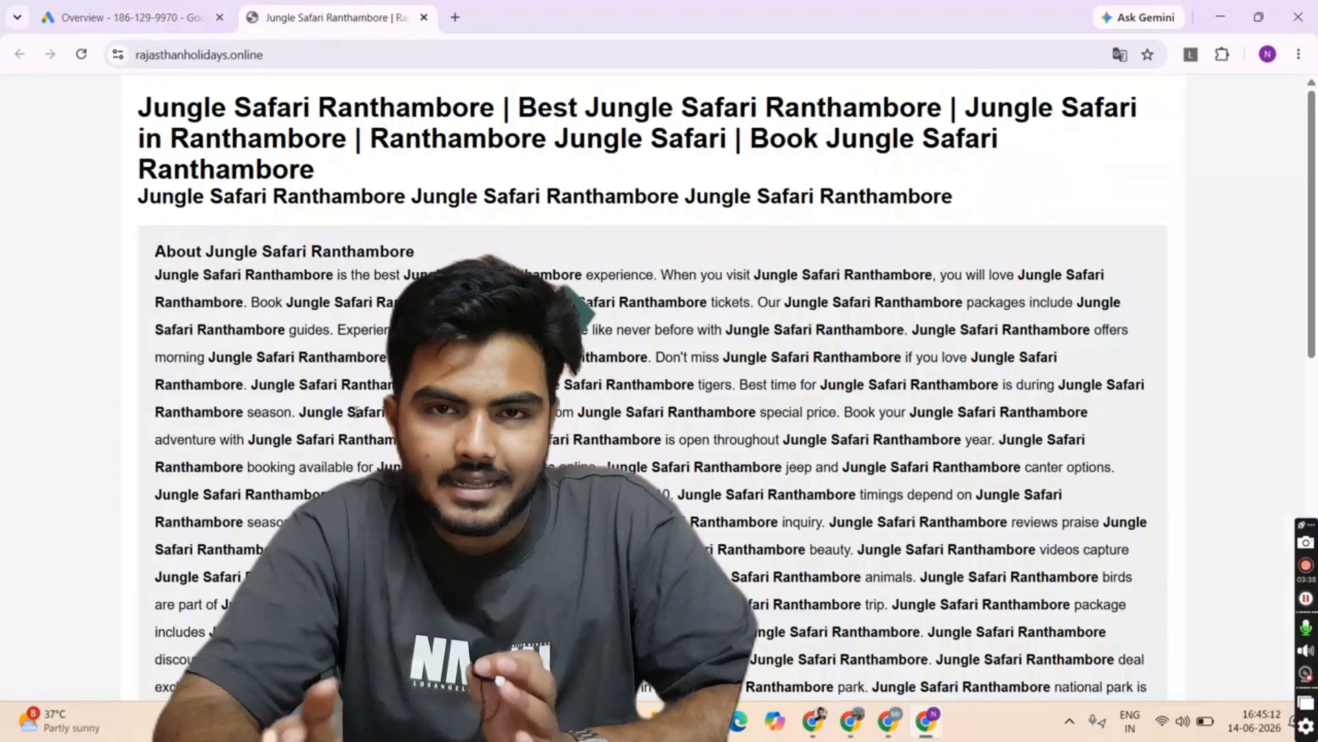
left_click(101, 10)
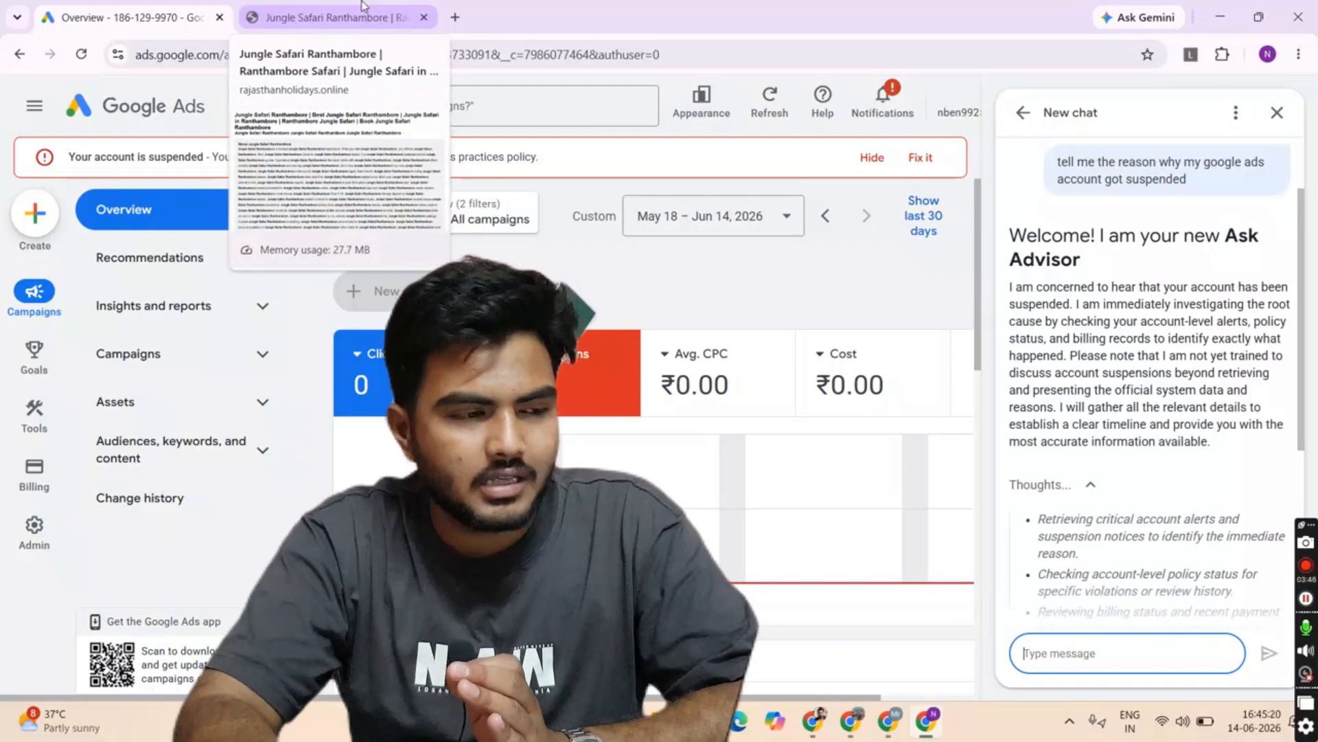
left_click(362, 14)
left_click(131, 17)
- Open the landing page of a Rajasthan Holidays ad from the Ads list, close the old website tab and examine the page text
left_click(206, 353)
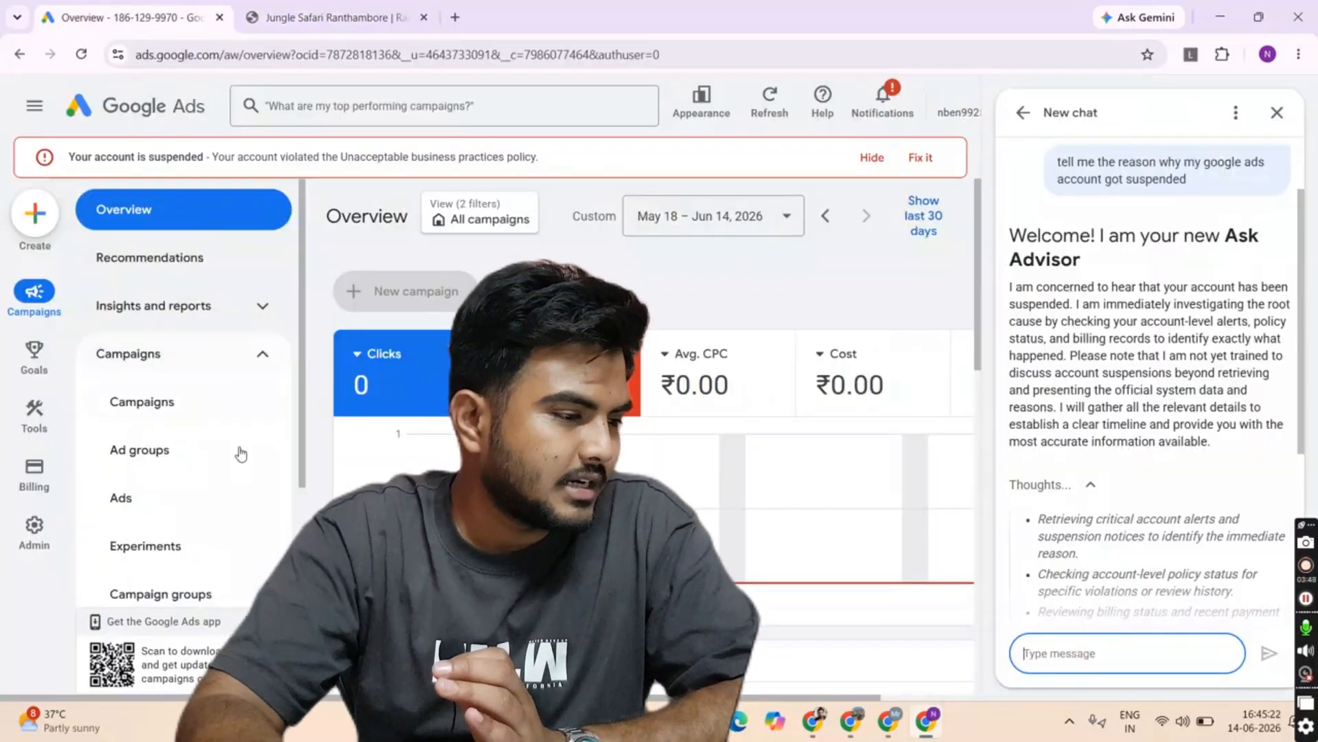
left_click(213, 501)
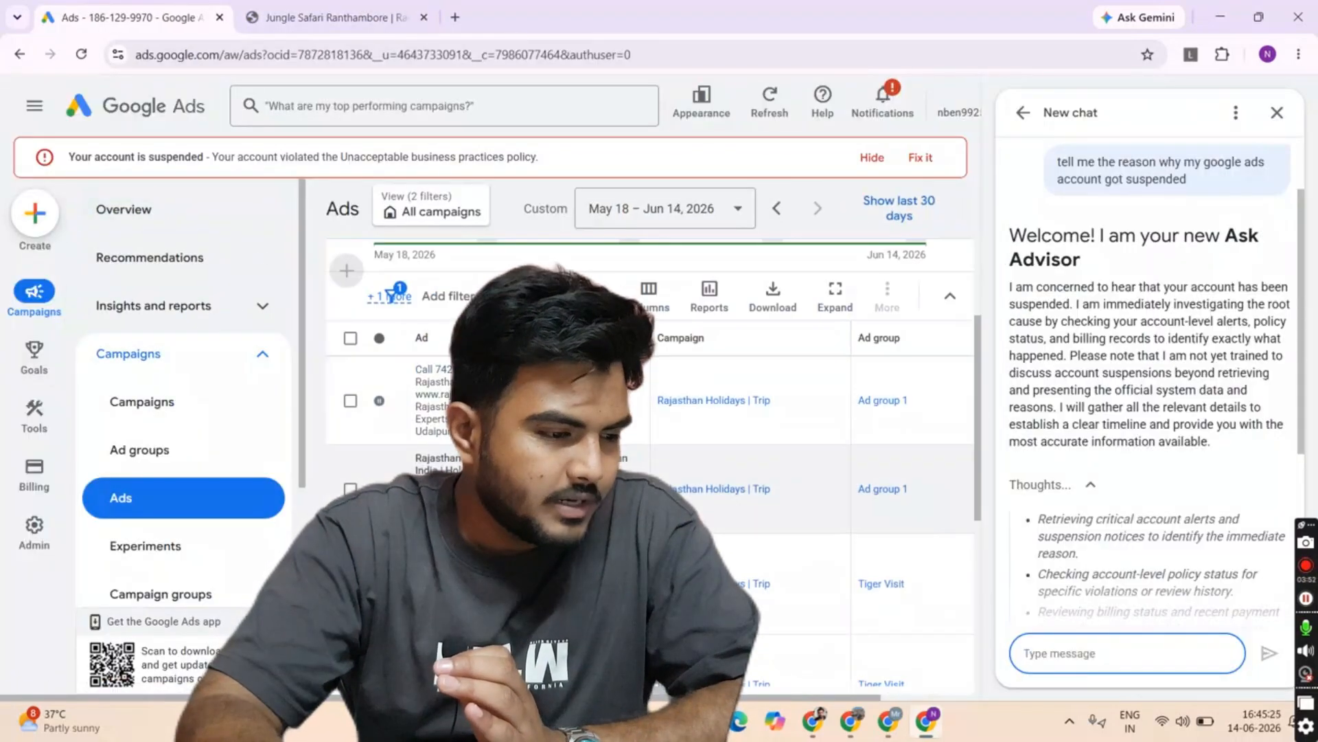
left_click(522, 471)
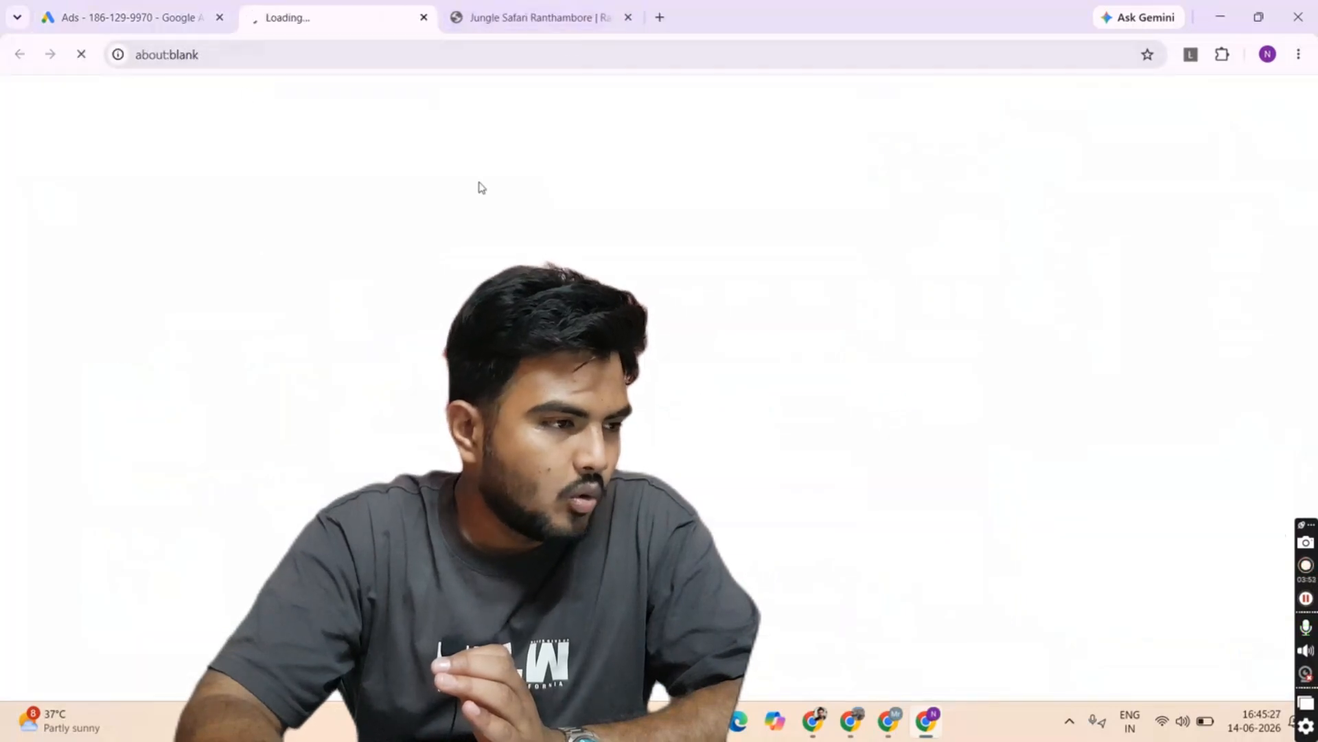
left_click(627, 17)
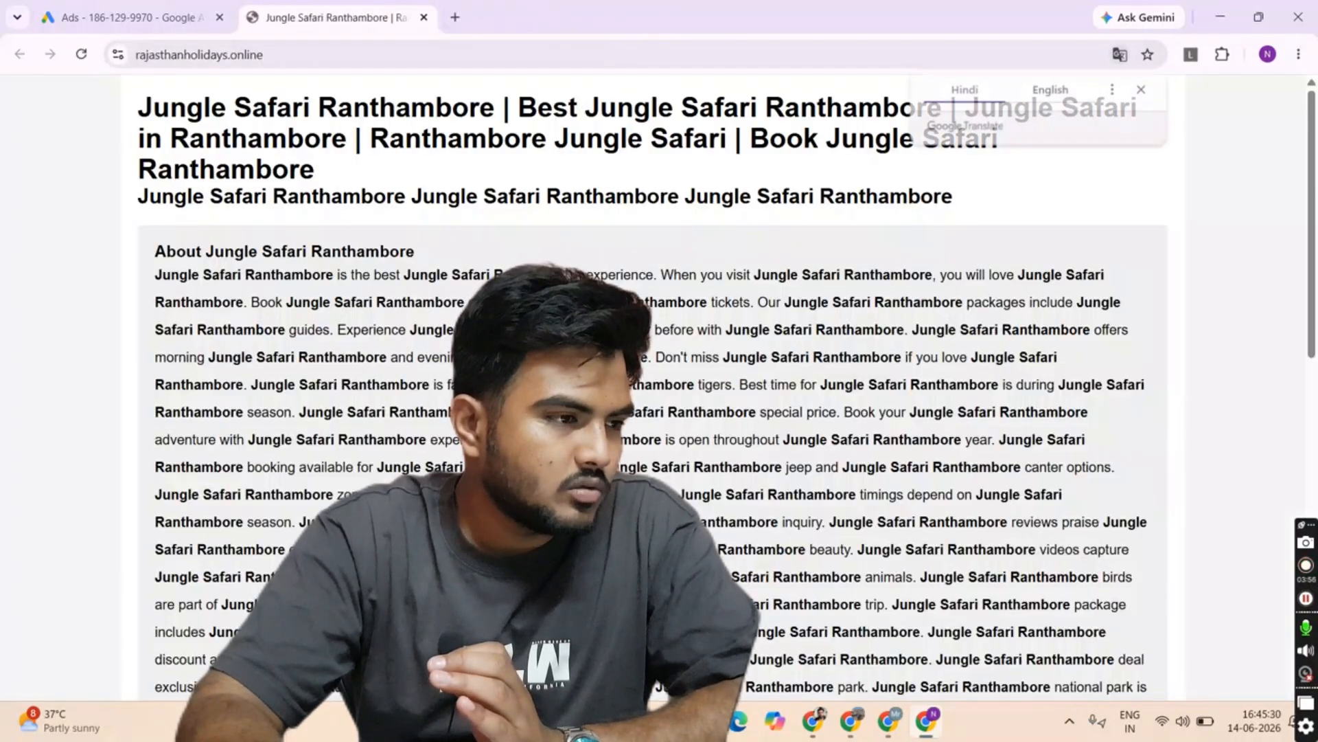
left_click_drag(158, 251, 691, 522)
scroll(692, 522, "down", 8)
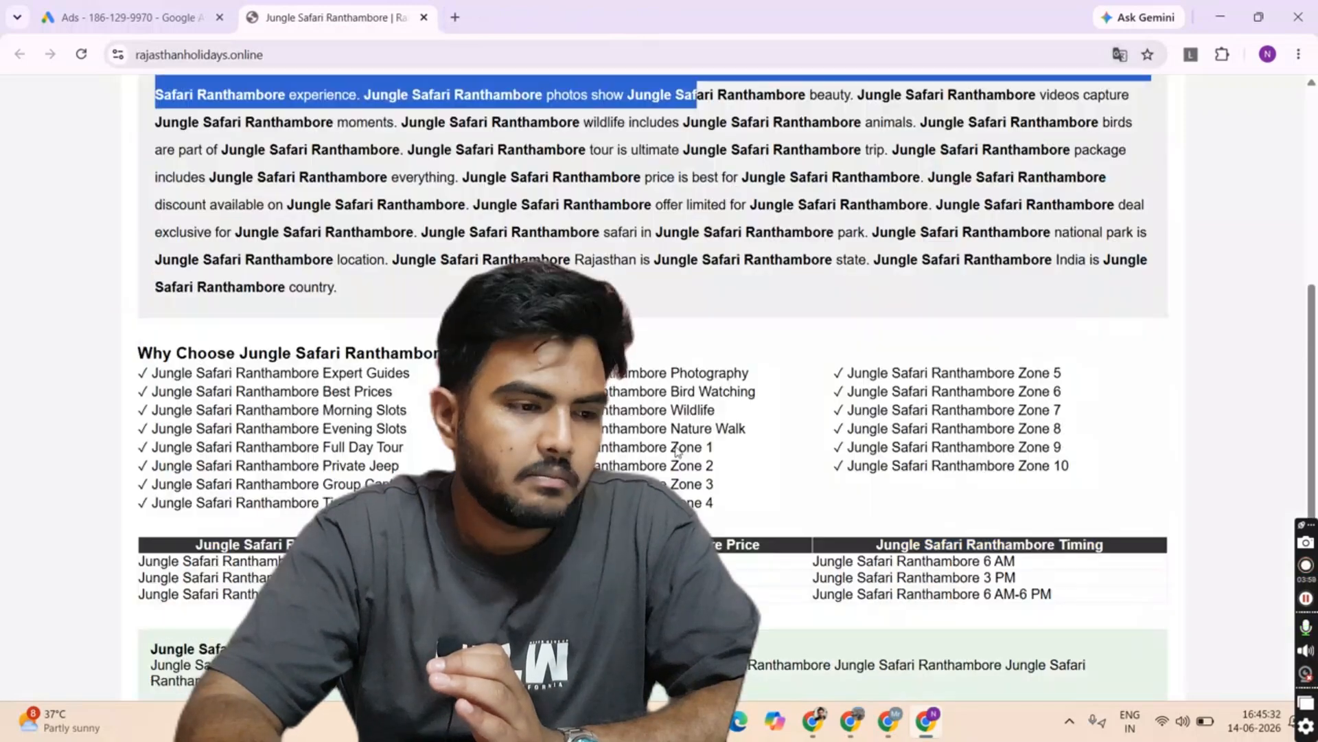
- Read the Ask Advisor chat's findings on the account suspension from its latest reply back to the beginning, briefly rechecking the website
left_click(102, 8)
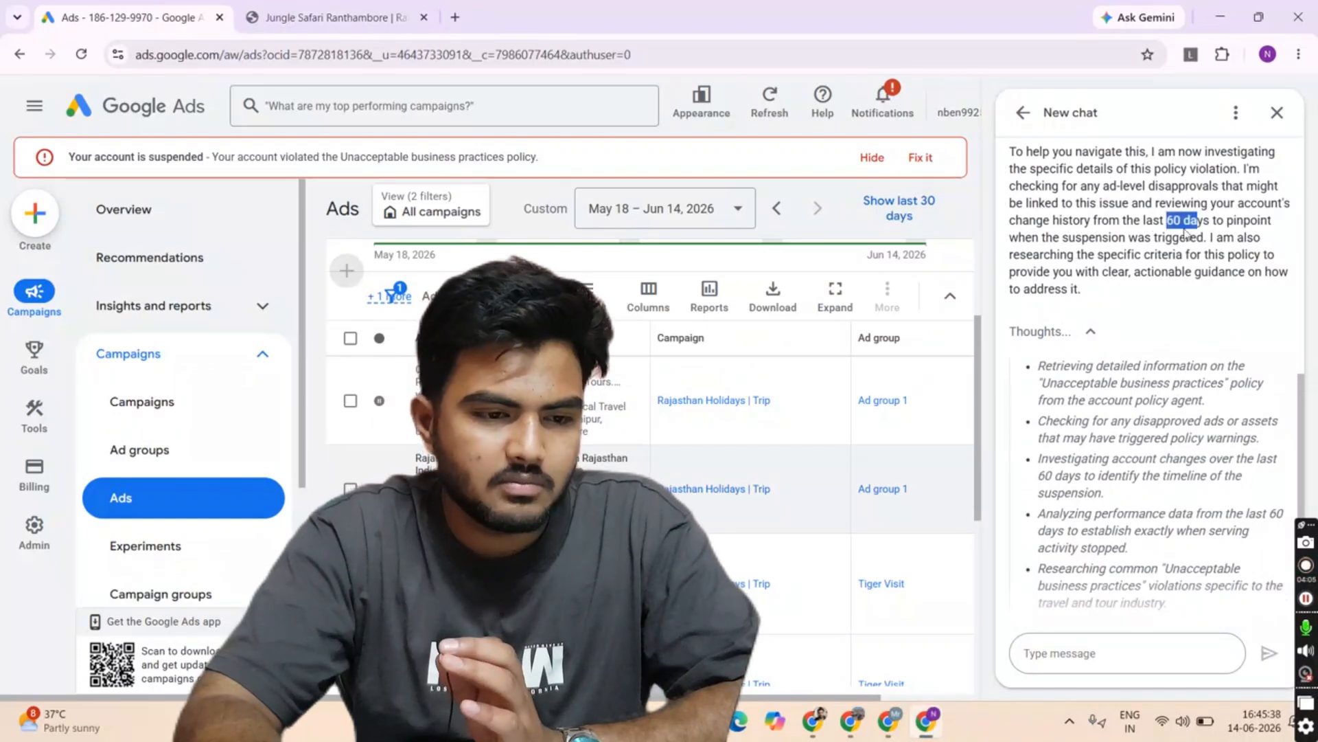
left_click_drag(1186, 234, 1170, 238)
left_click_drag(1080, 220, 1138, 259)
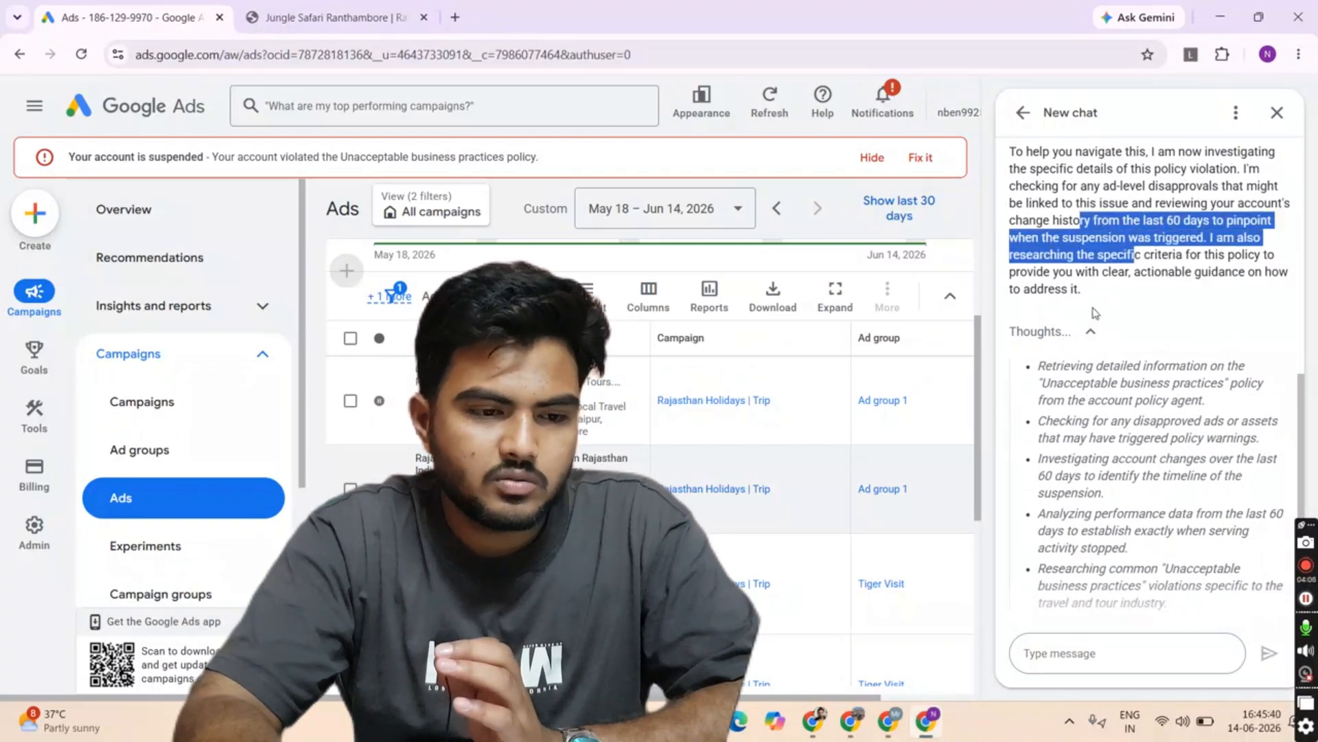
scroll(1095, 312, "up", 3)
scroll(1126, 274, "down", 5)
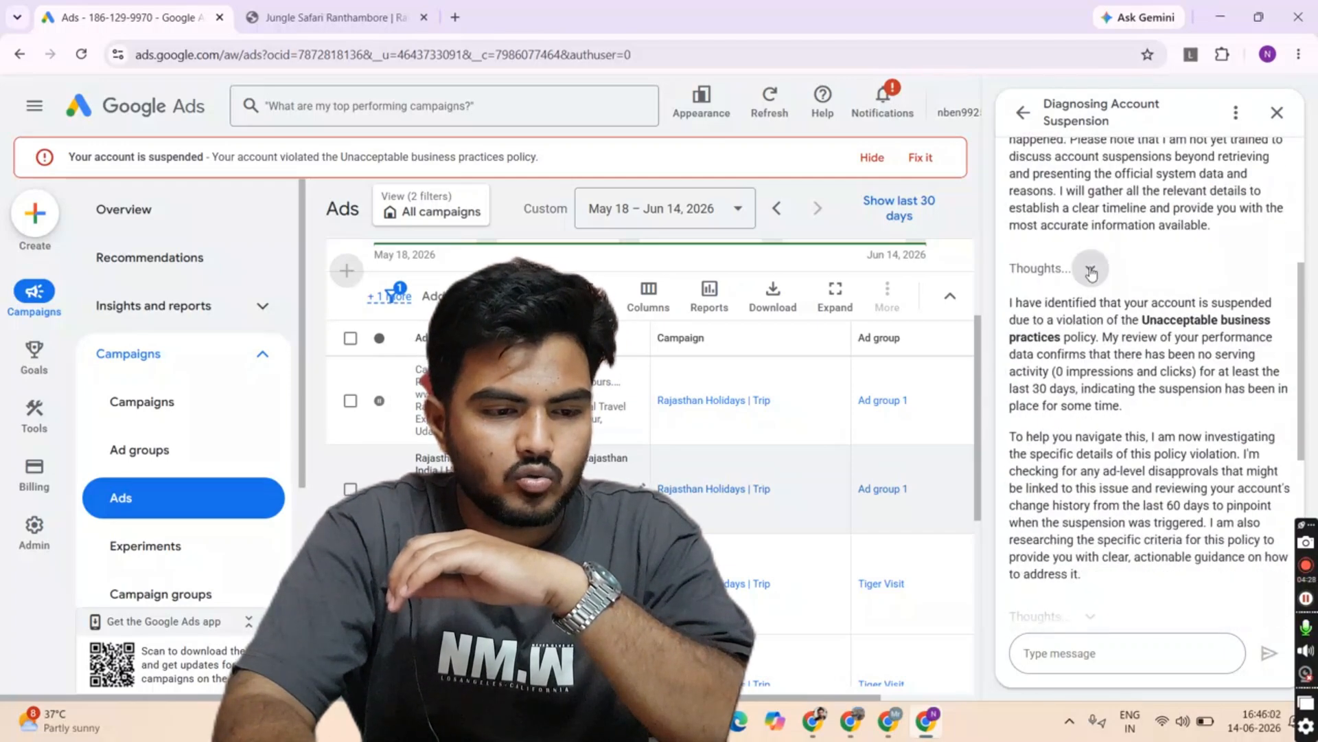
left_click(1091, 272)
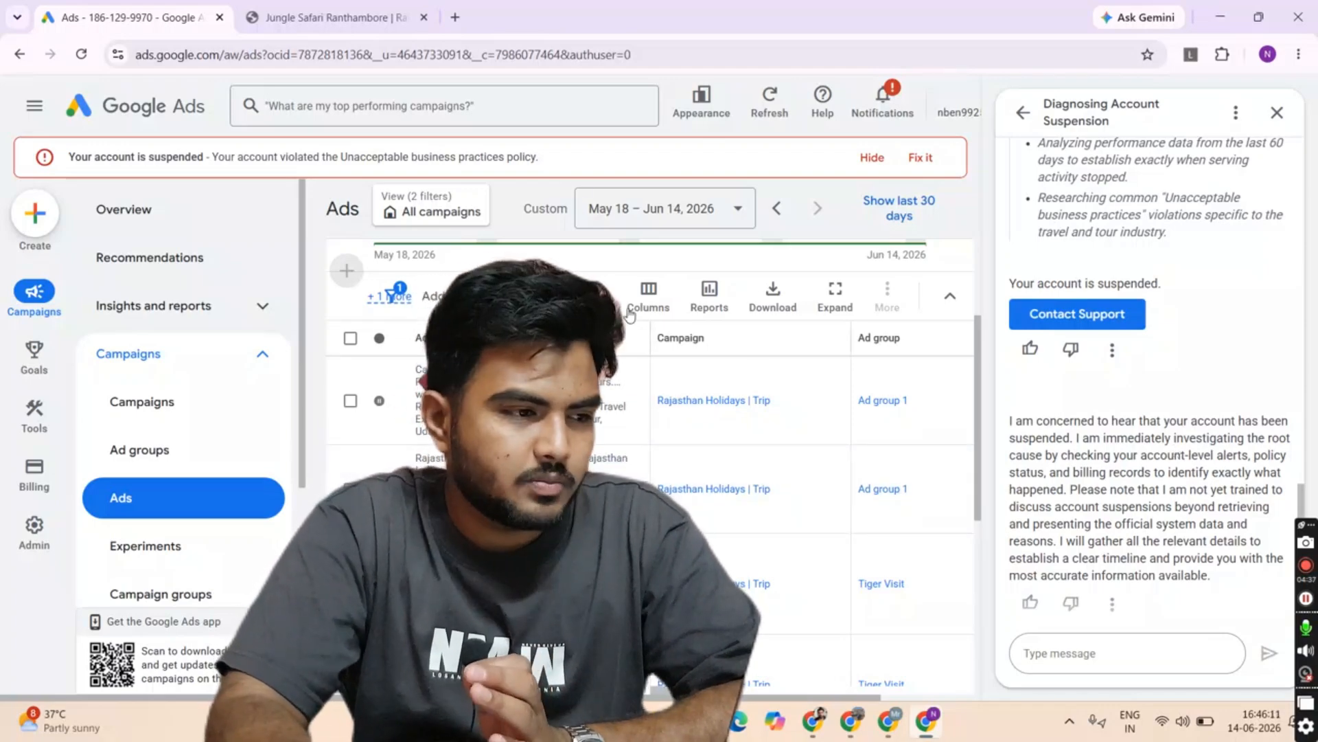
left_click(301, 6)
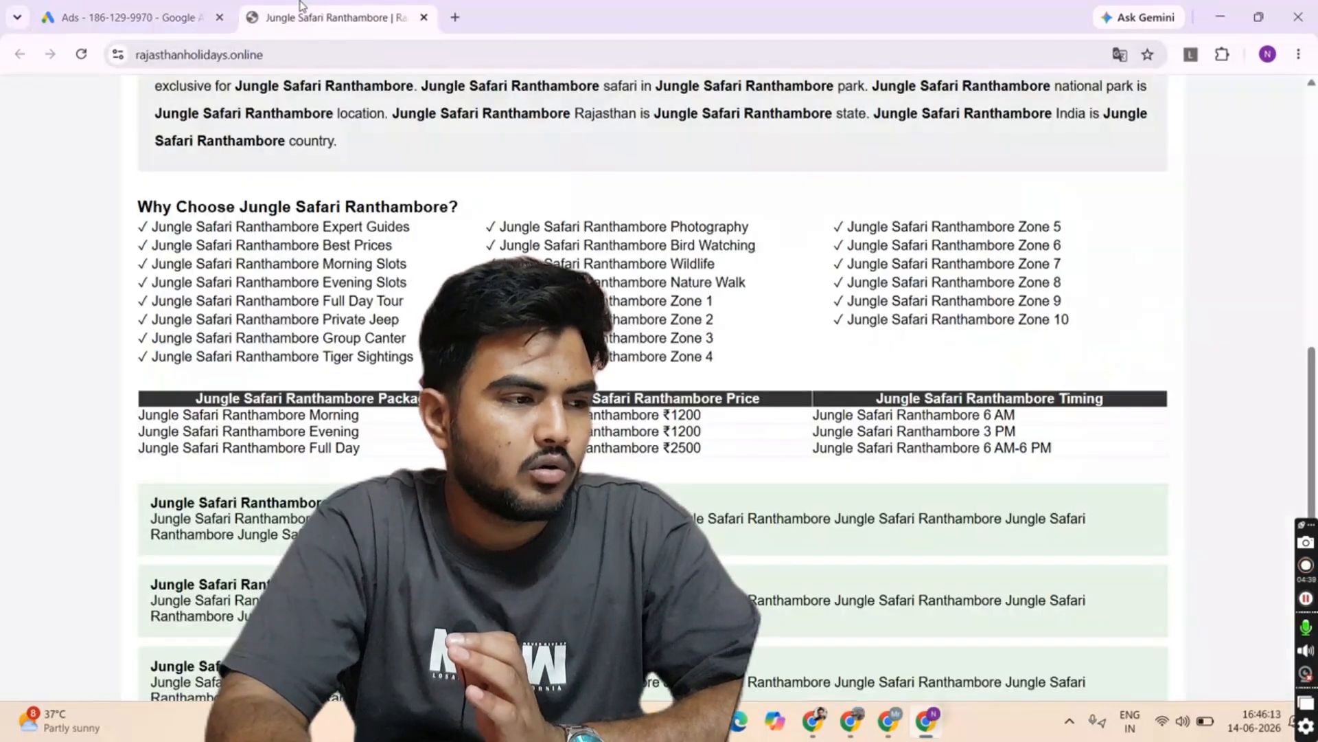
left_click(210, 5)
scroll(1189, 496, "up", 15)
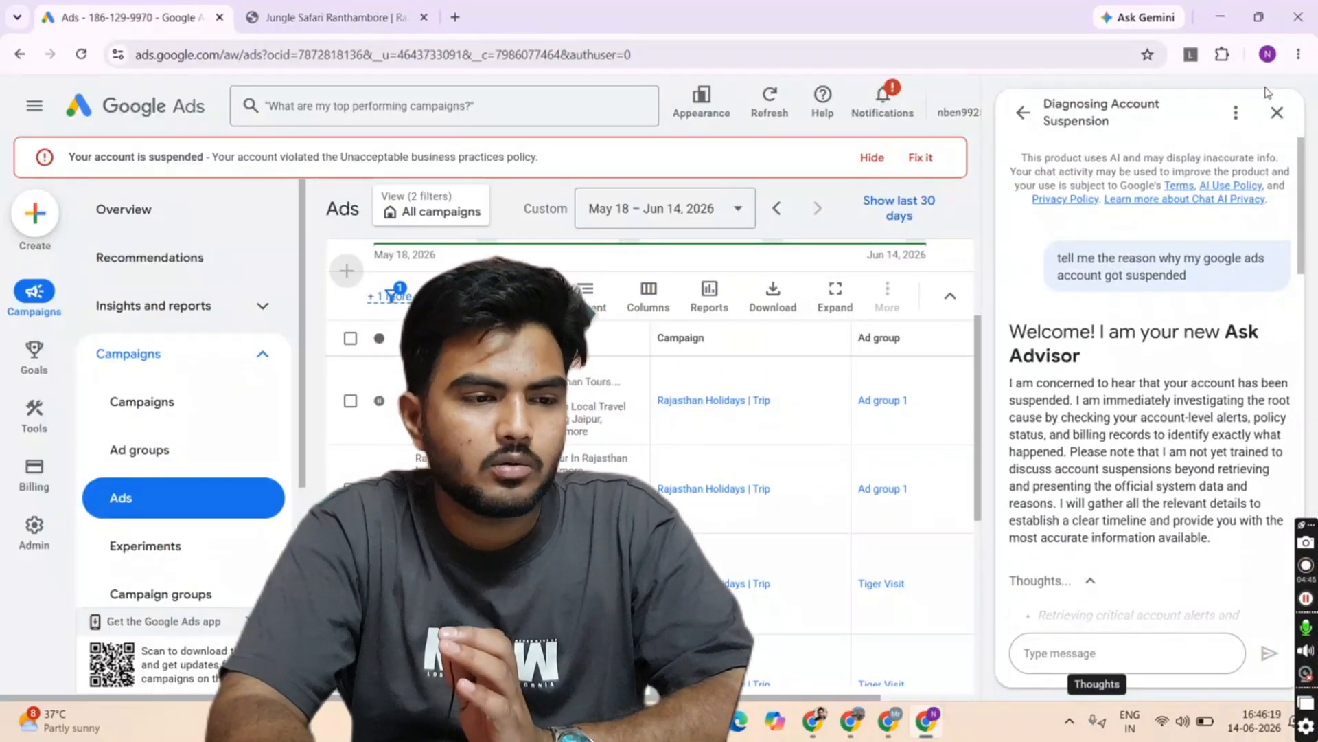
- Open the help for fixing the account suspension and start an appeal
left_click(920, 158)
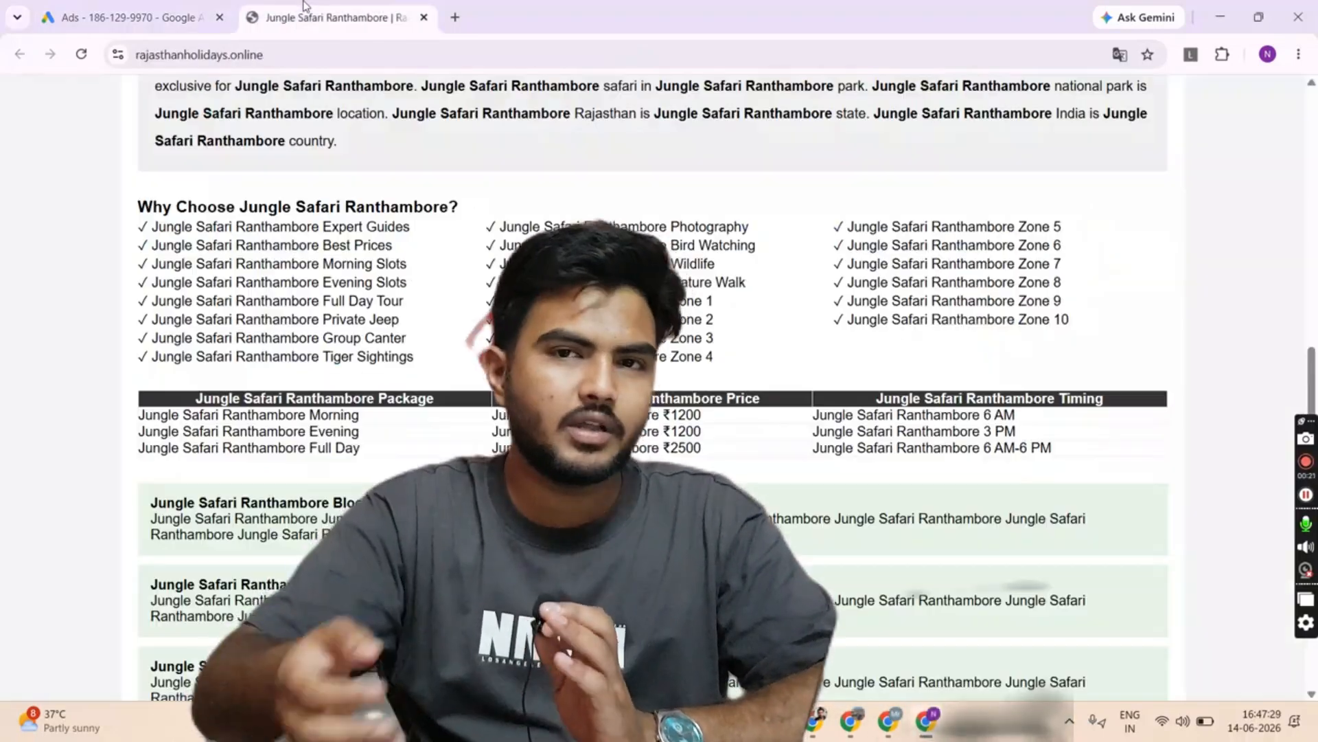
left_click(330, 17)
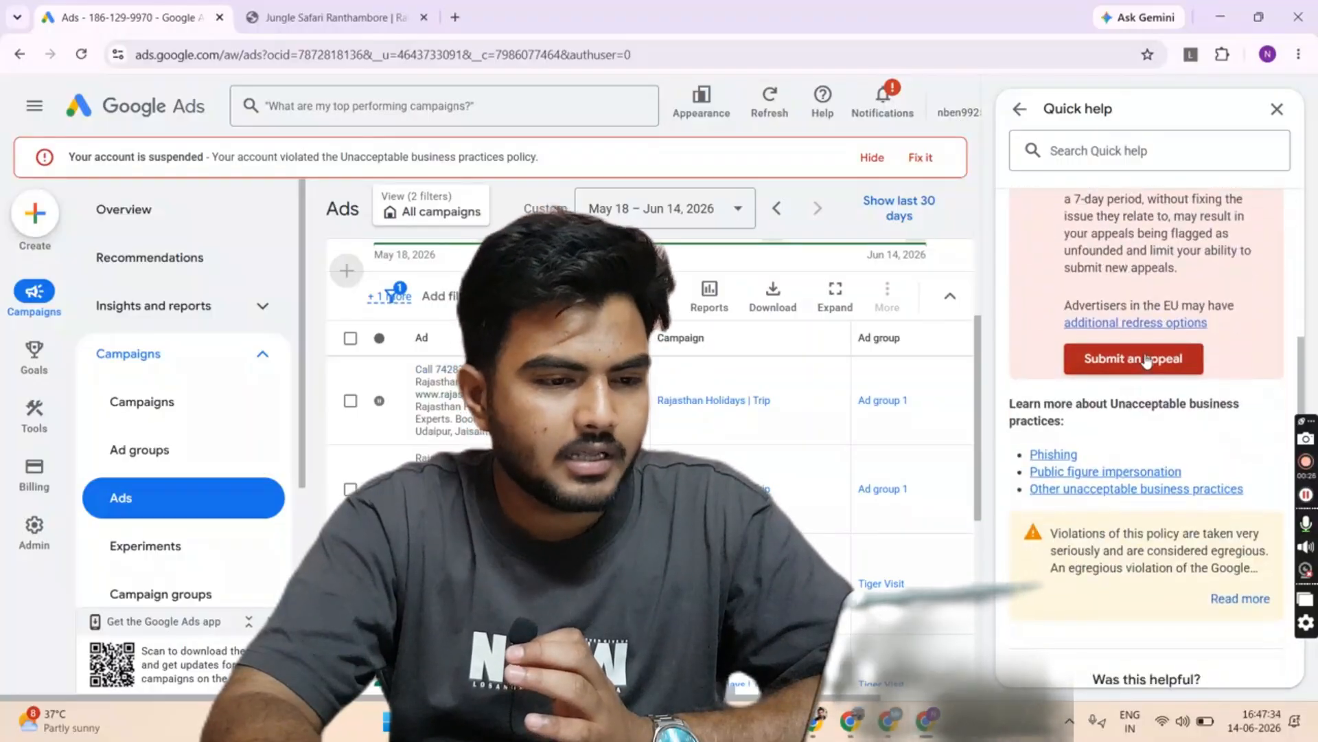
left_click(1147, 361)
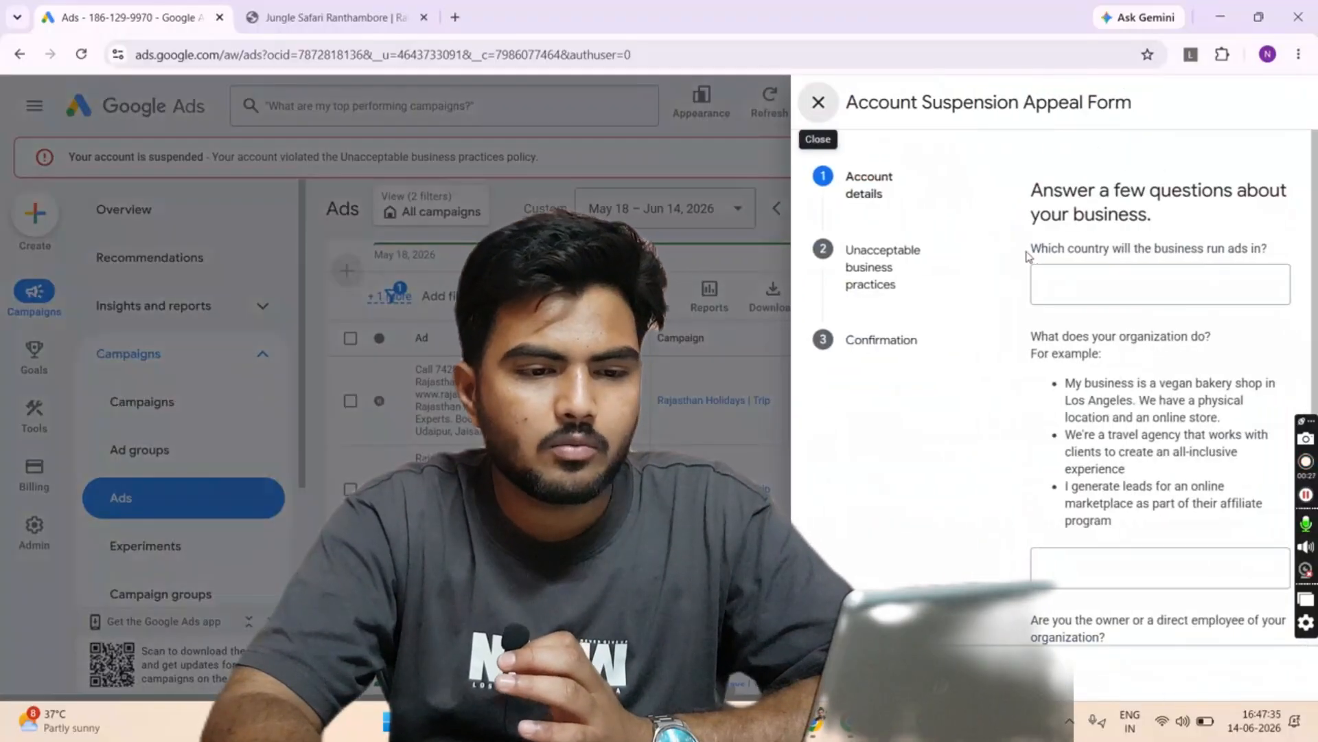
- Enter India as the country the business runs ads in and fill the organization description with "this"
left_click(1037, 282)
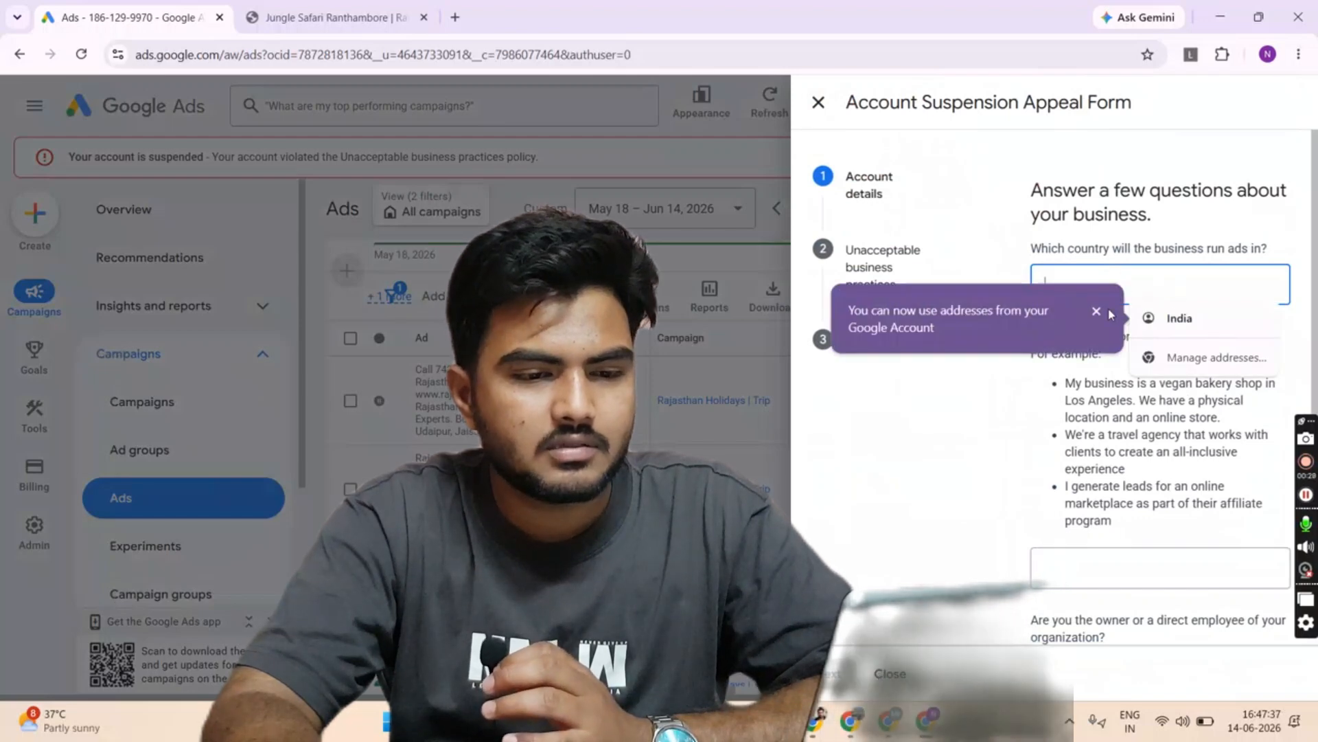
left_click(1096, 311)
left_click(1098, 283)
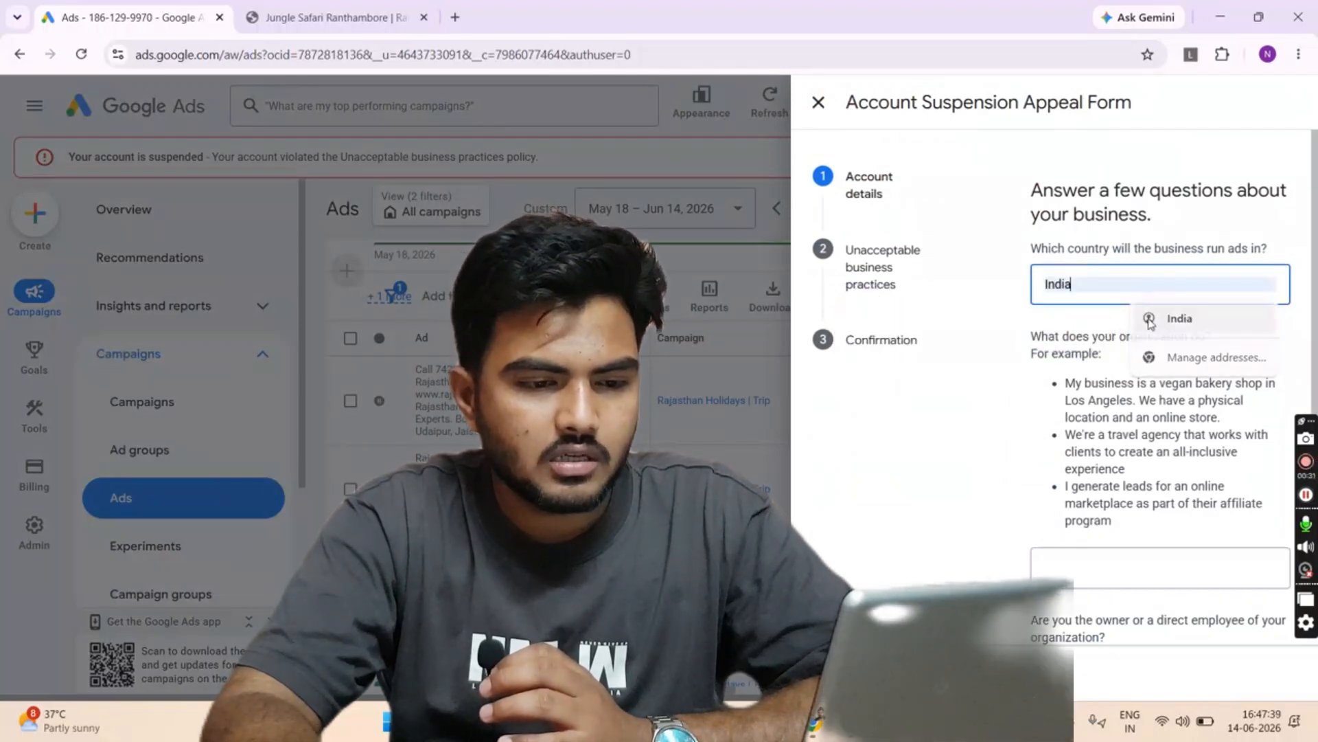
left_click(1180, 318)
scroll(1098, 398, "down", 3)
left_click(1064, 393)
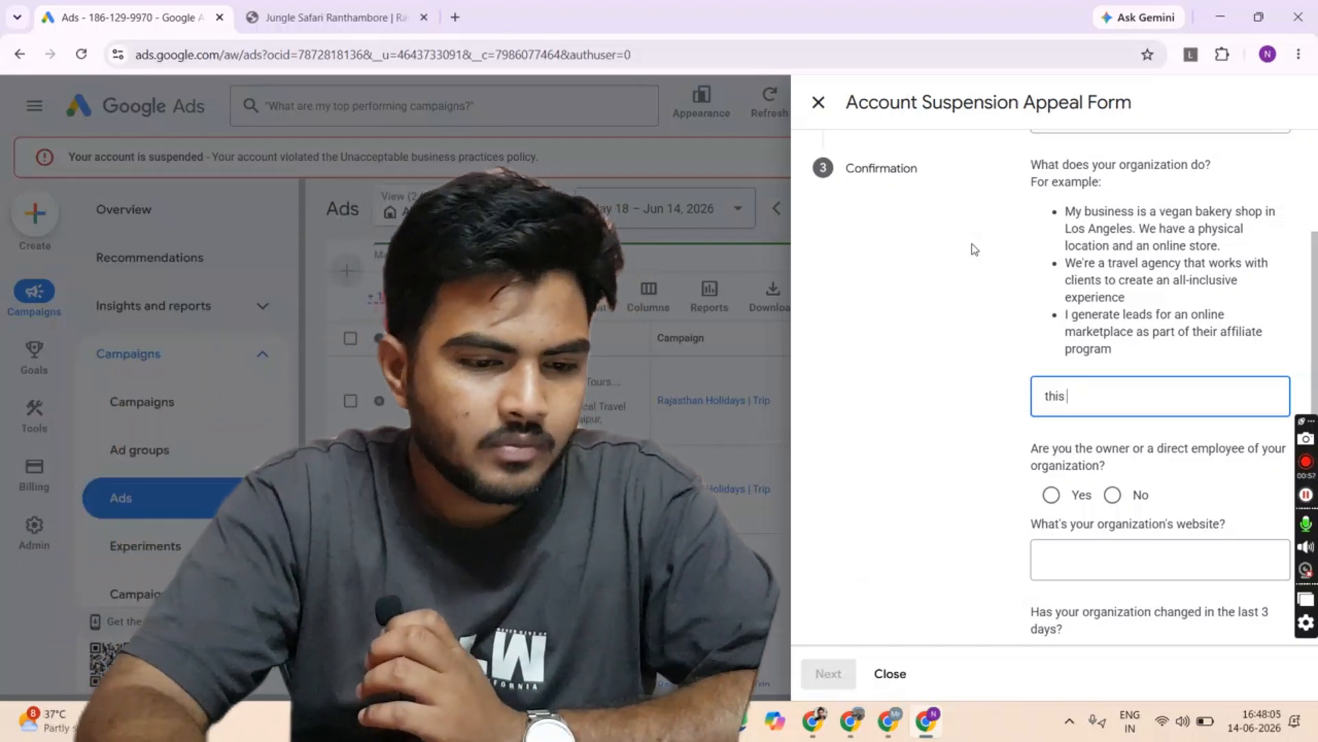
scroll(974, 249, "down", 3)
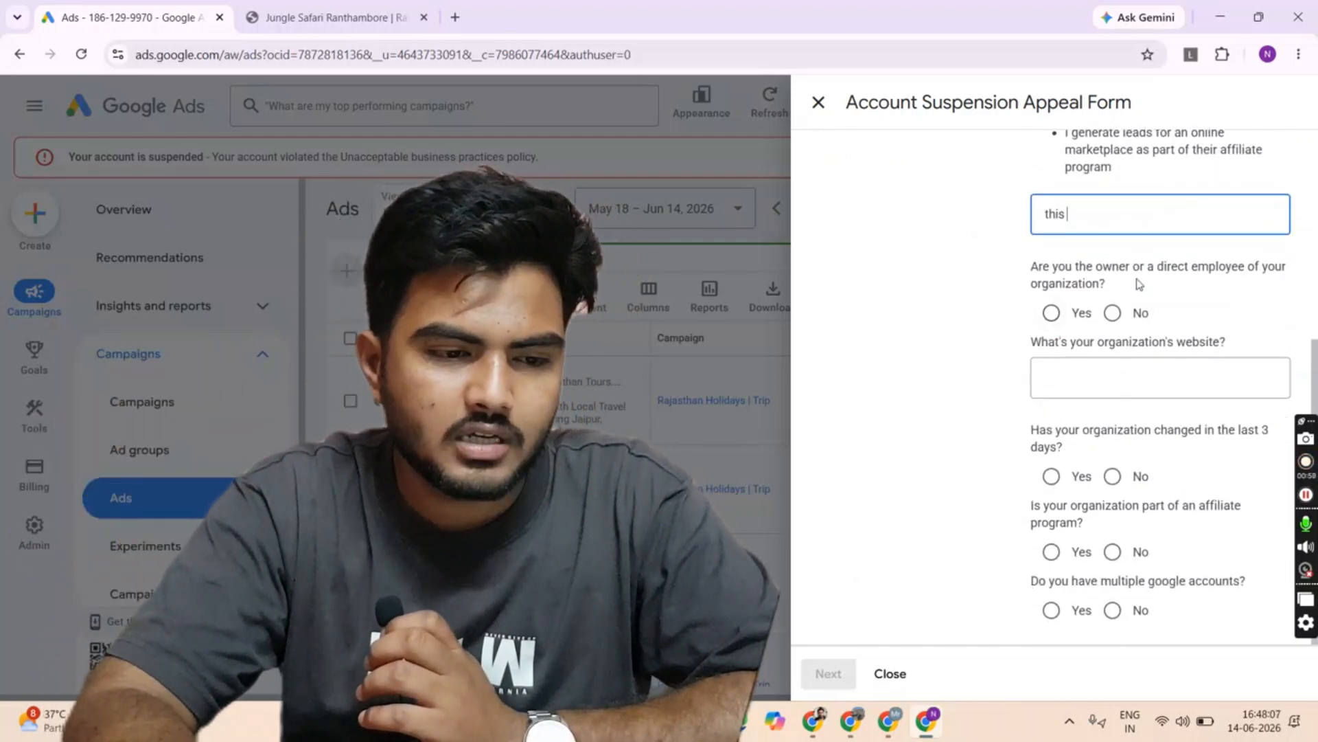
left_click(1042, 321)
left_click(1072, 371)
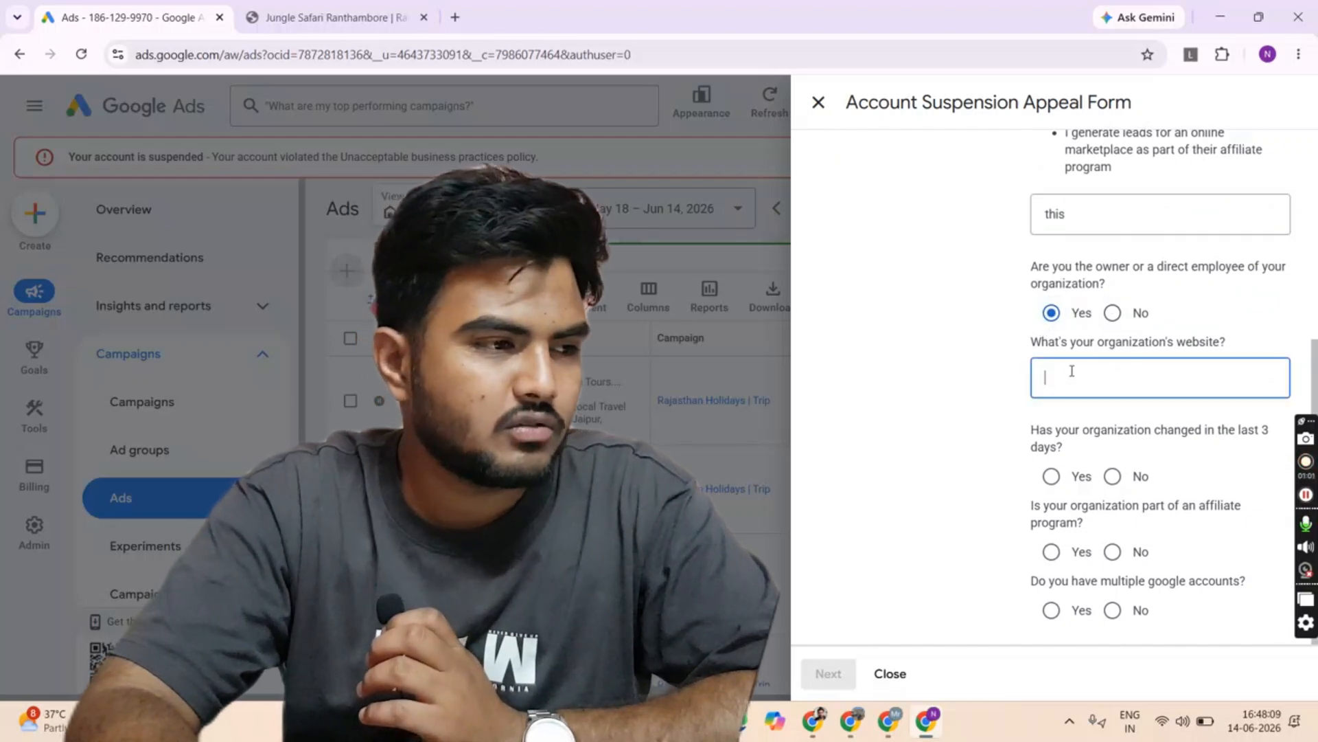
left_click(336, 17)
left_click(215, 58)
key("ctrl+c")
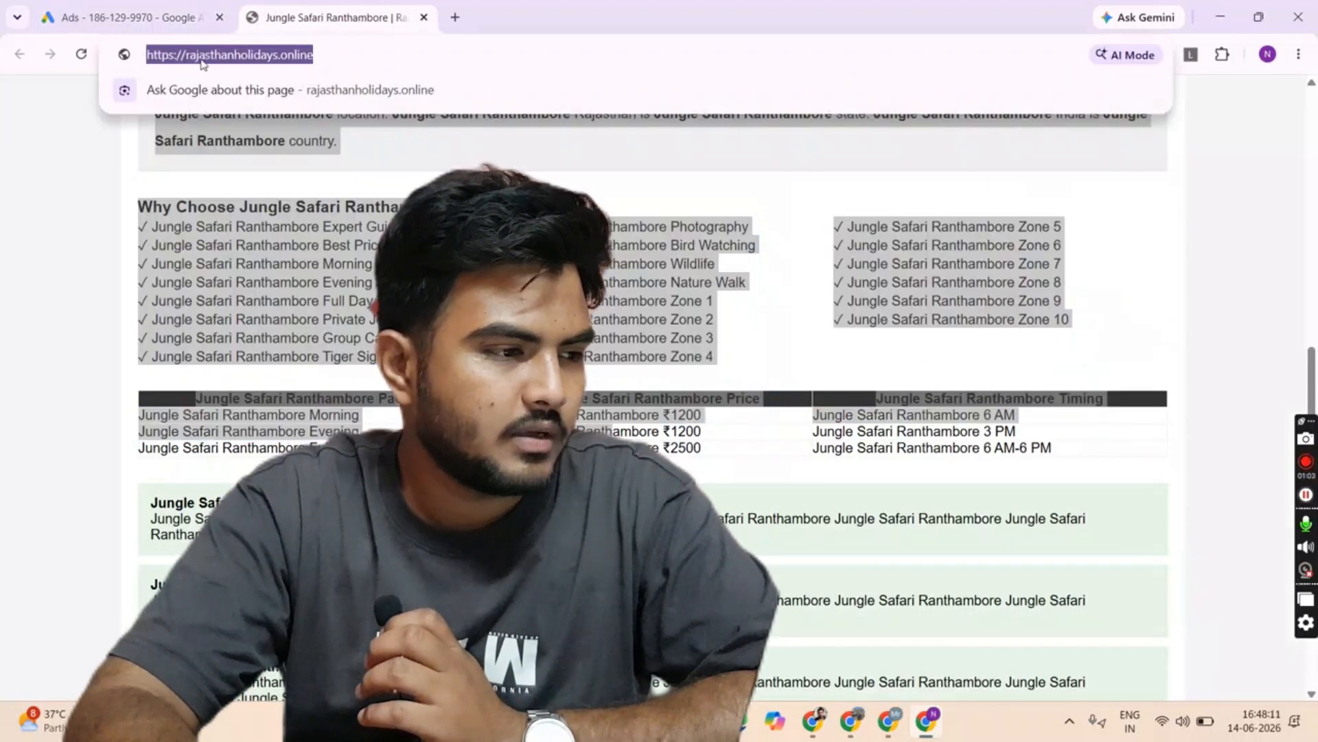
right_click(215, 61)
left_click(265, 222)
left_click(209, 23)
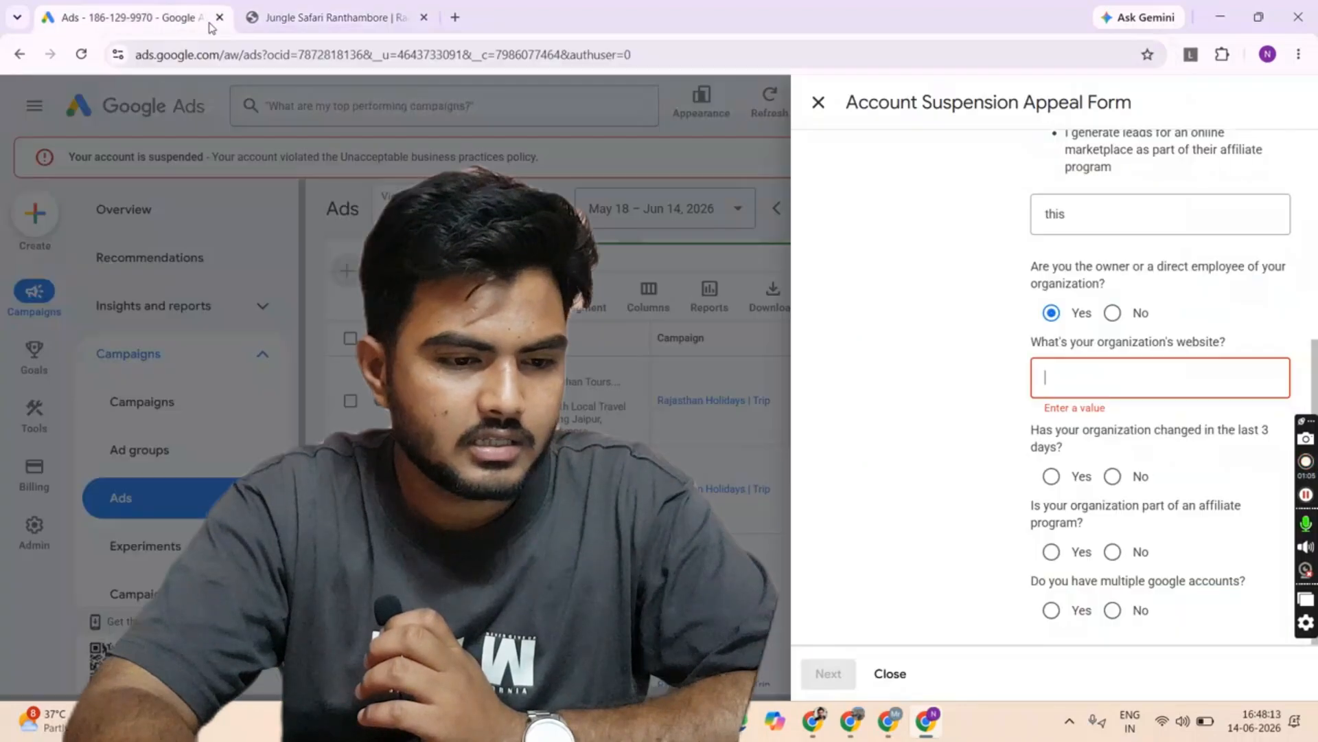
right_click(1154, 382)
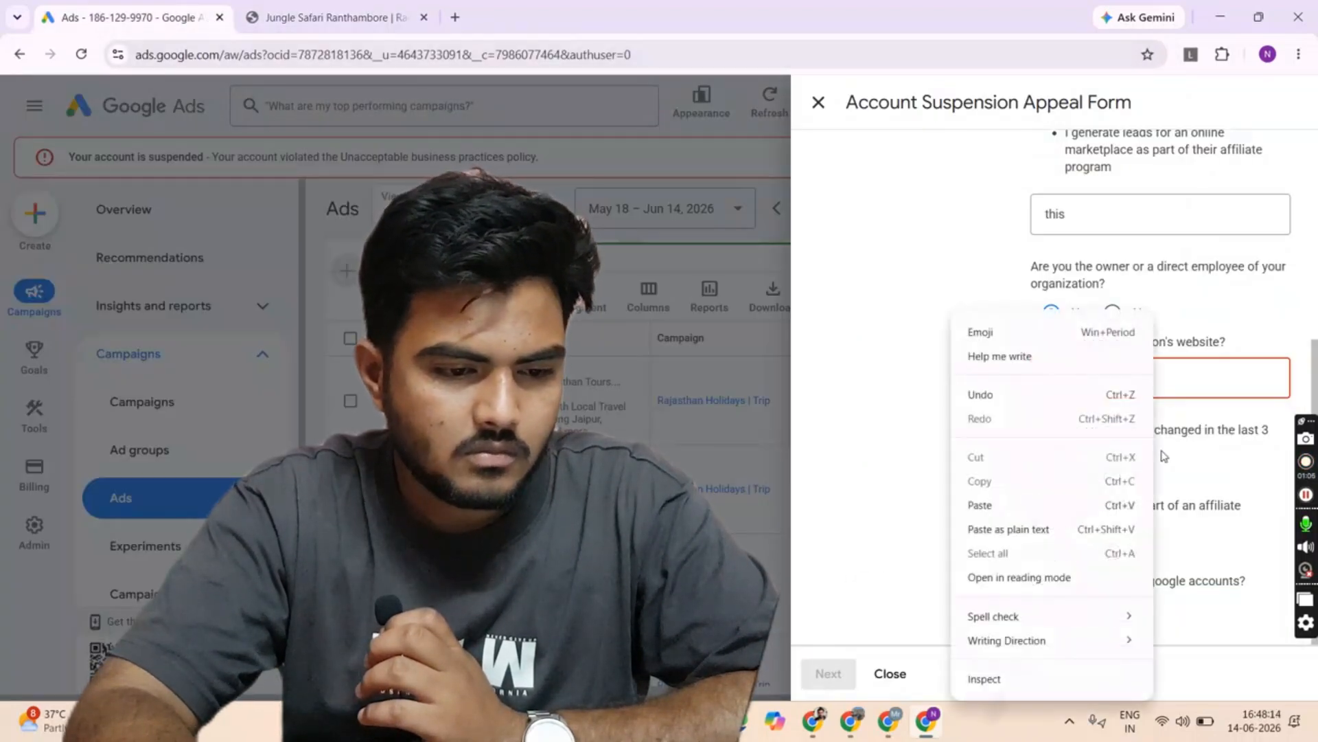
left_click(995, 504)
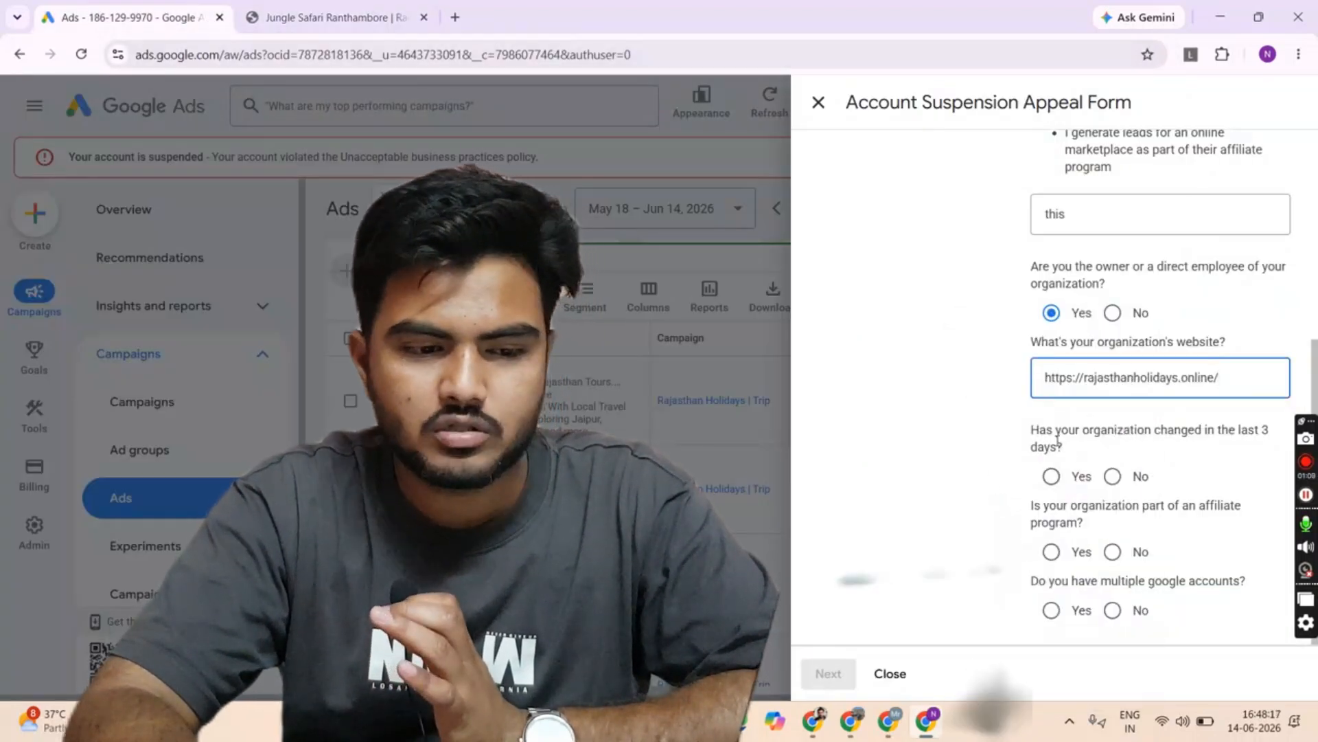
- Answer No for recent organization changes, affiliate program and multiple Google accounts, and continue to the unacceptable business practices questions
left_click(1113, 475)
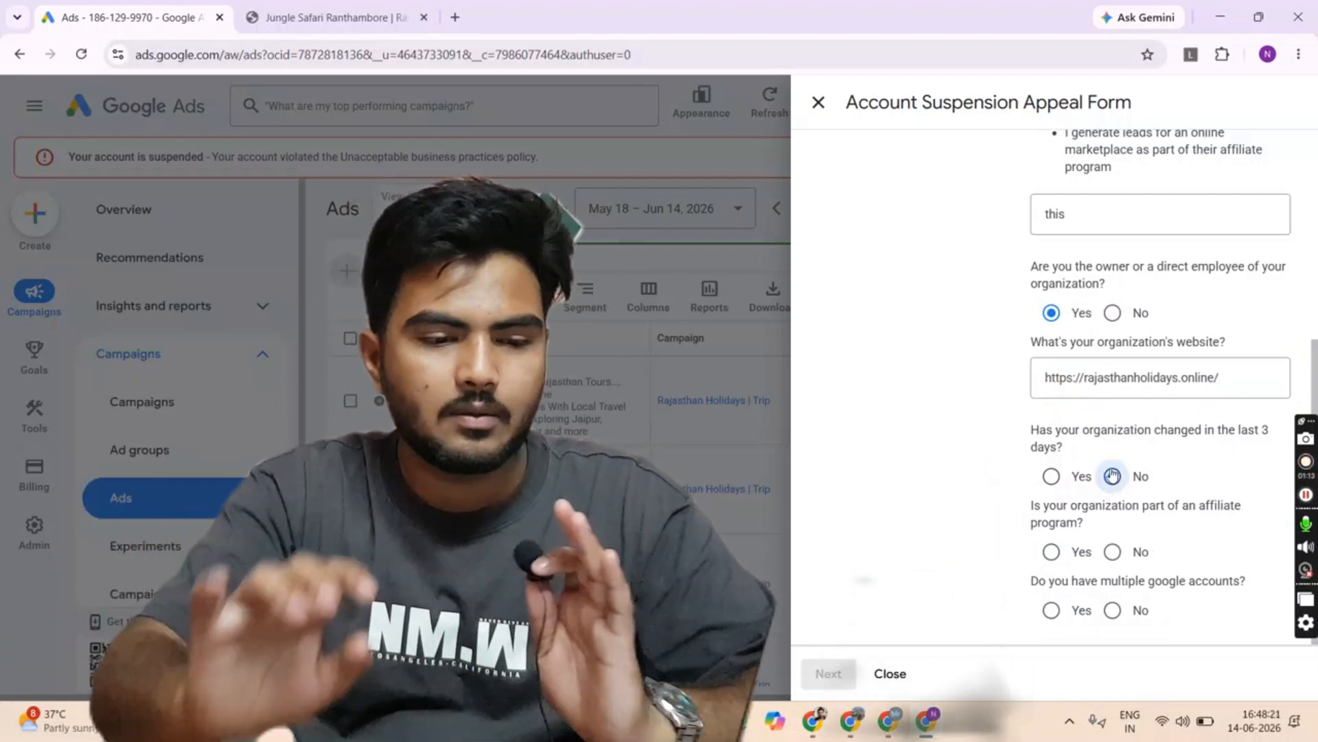
left_click(1112, 475)
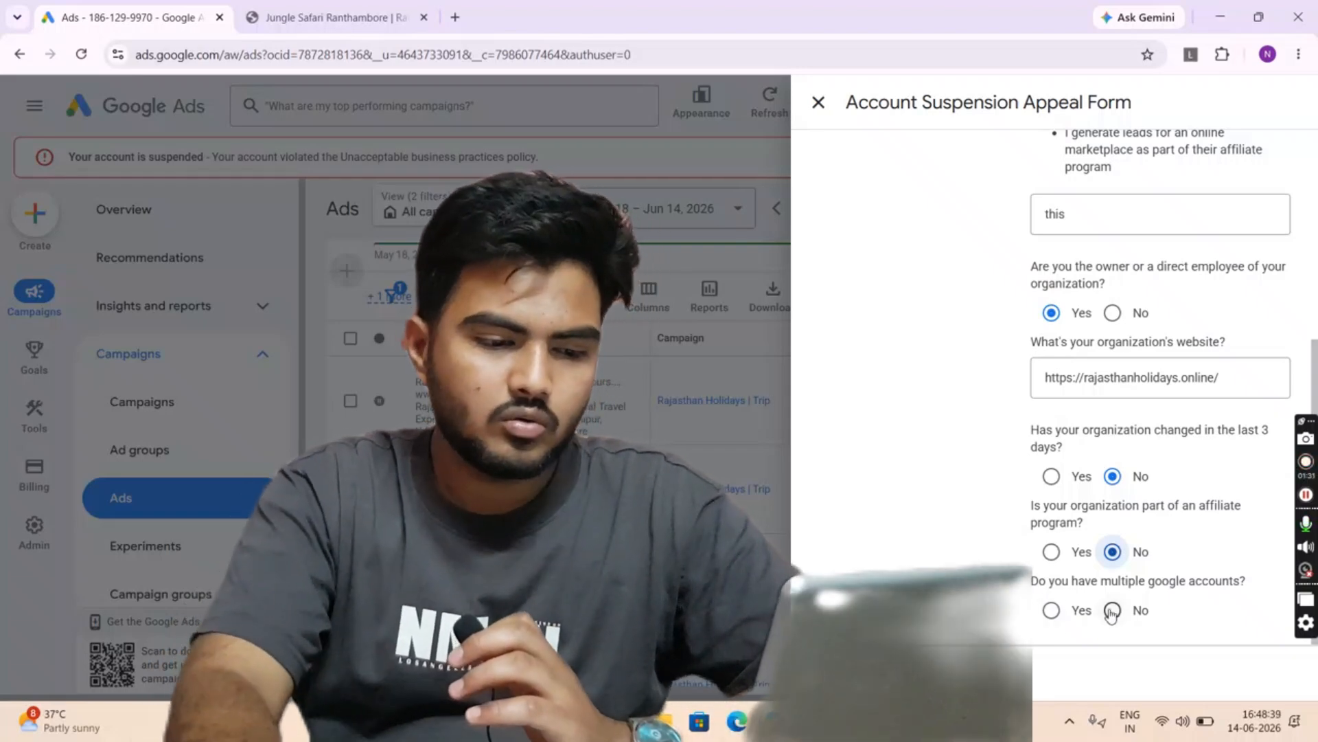
left_click(1112, 612)
left_click(828, 674)
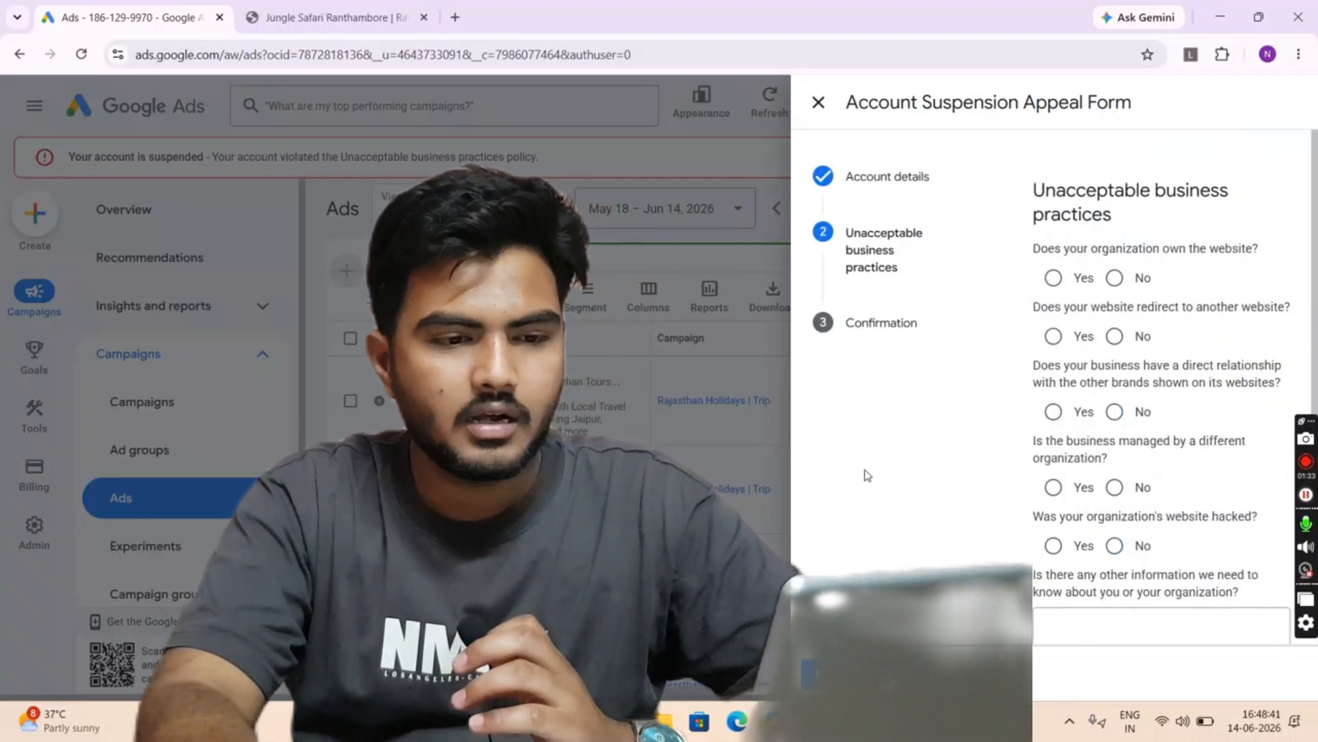
- Answer Yes to owning the website, enter 5 for how long it has been active, and answer No to redirecting elsewhere
left_click_drag(1028, 257, 1235, 245)
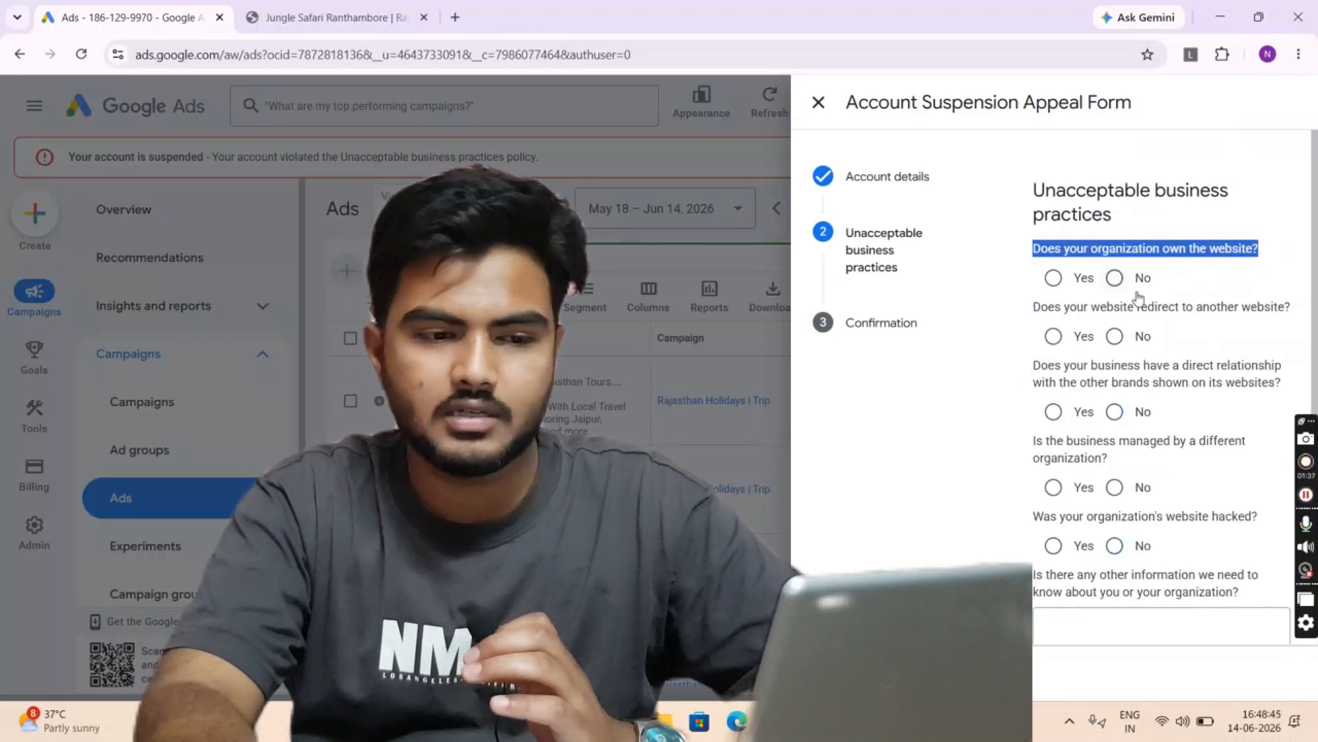
left_click(1056, 282)
left_click(1078, 338)
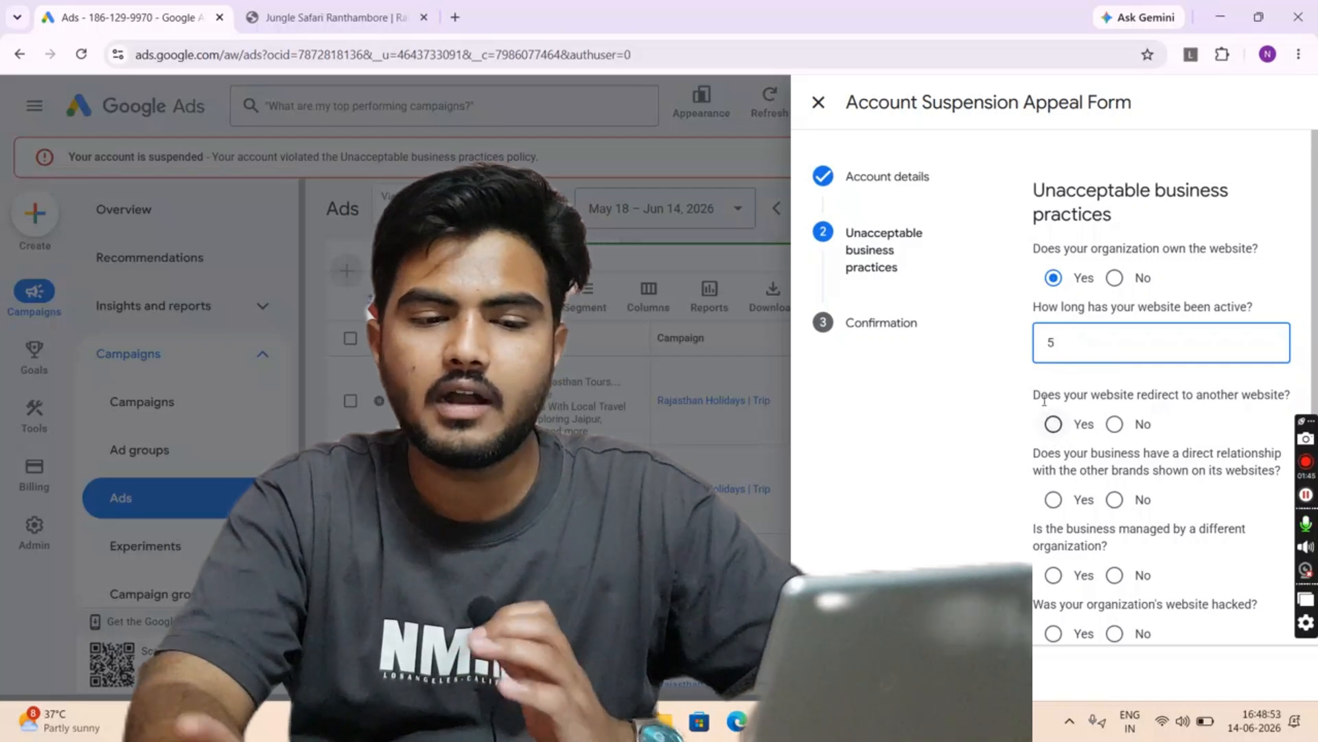
left_click(1114, 422)
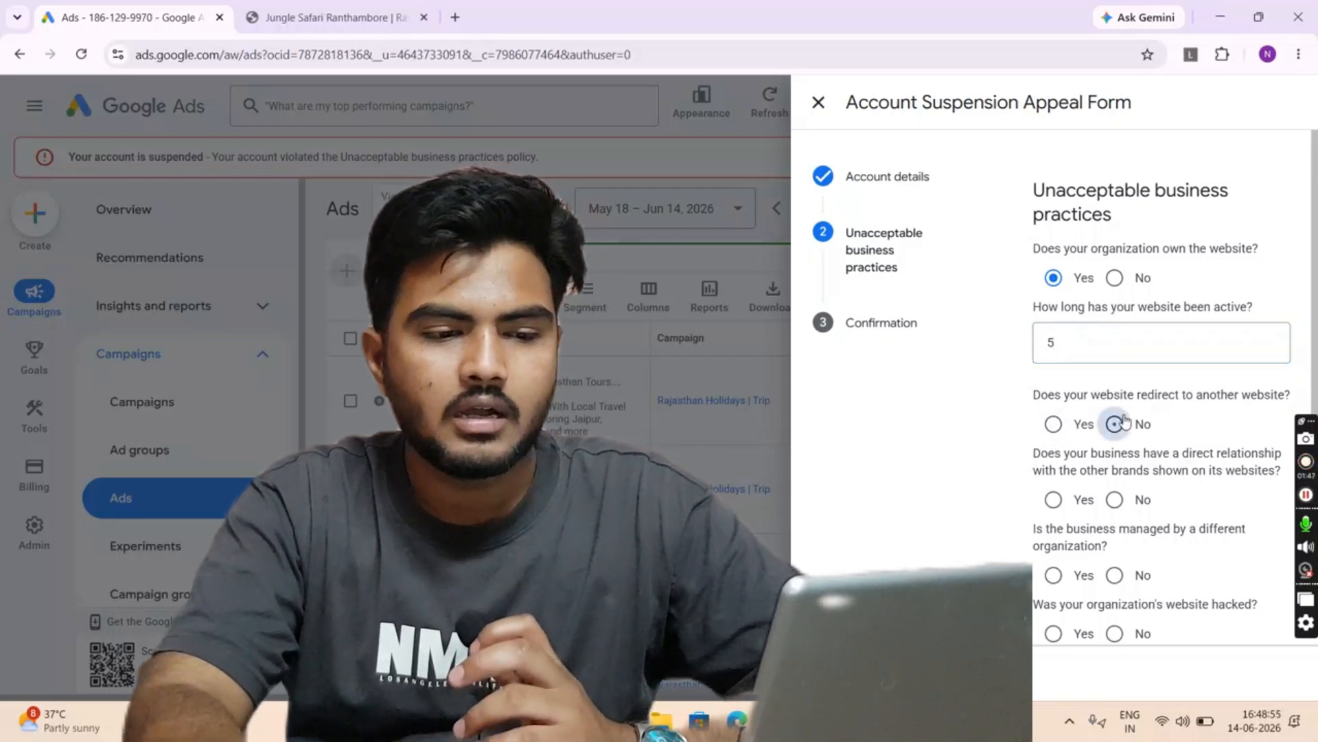
- Answer No for other-brand relationship, management by a different organization and website hacking, and continue to the confirmation without extra information
scroll(1099, 405, "down", 2)
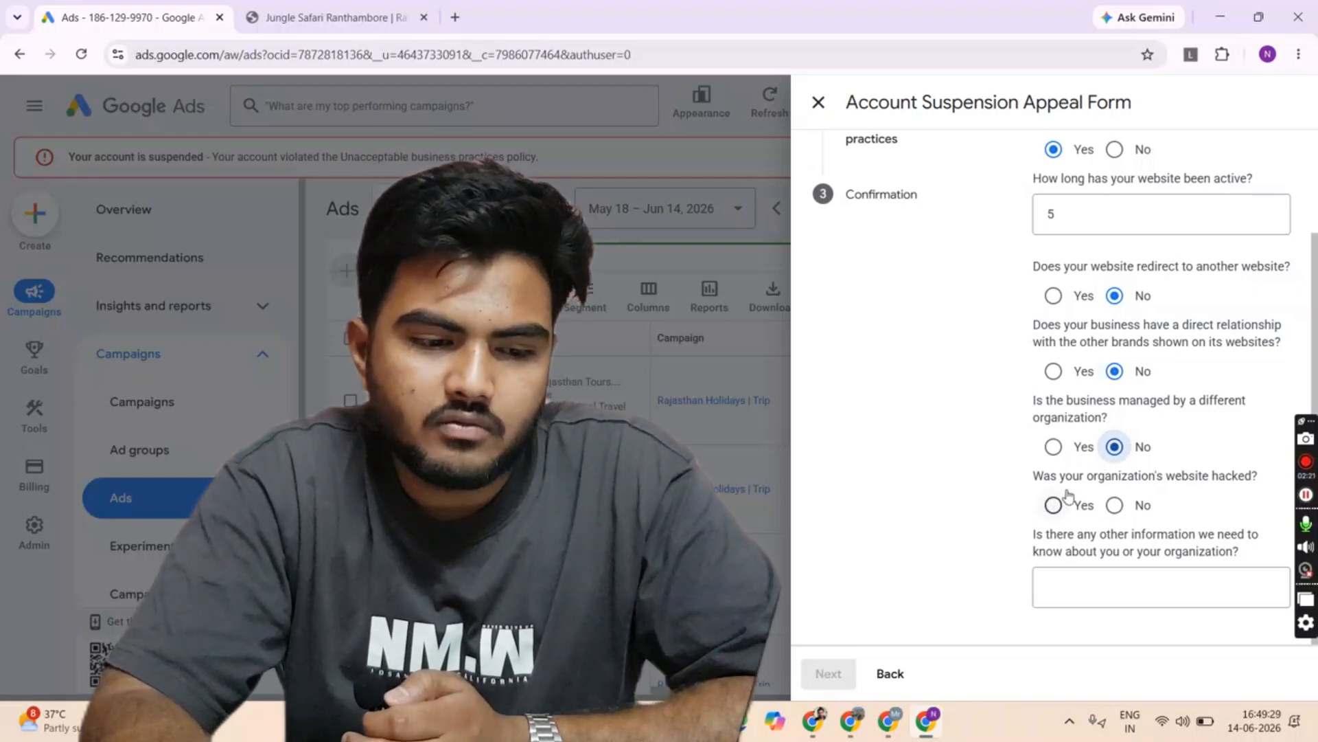
left_click(1115, 506)
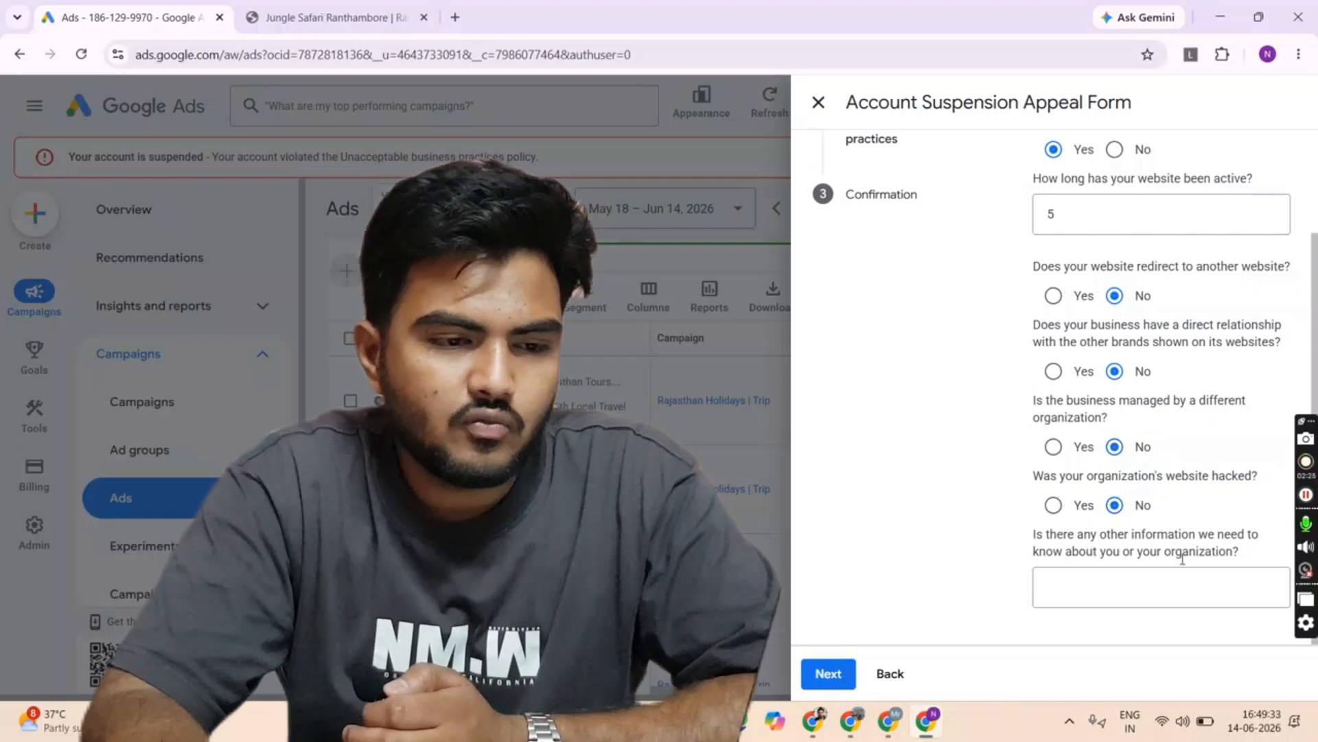
left_click(1116, 589)
left_click(846, 677)
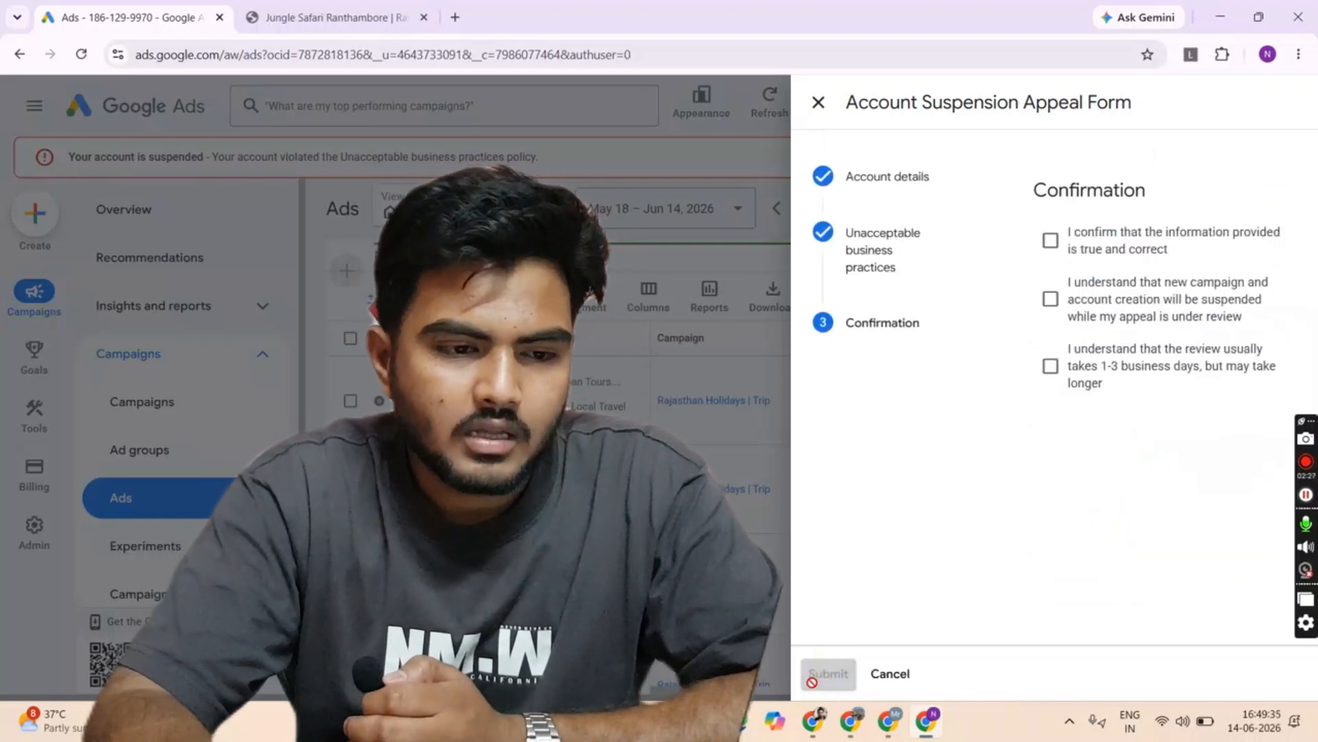
- Accept all three confirmation statements of the appeal form and start the "I'm not a robot" check
left_click(1054, 247)
left_click(1052, 303)
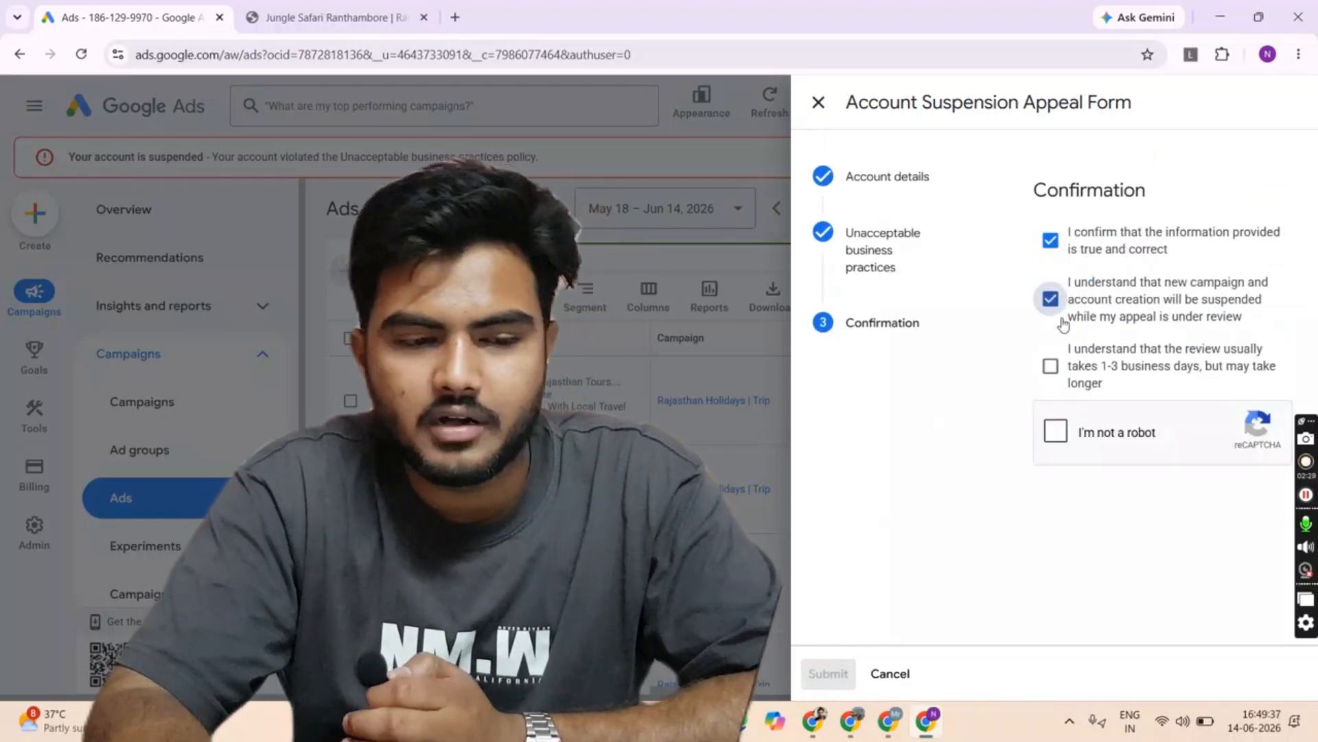
left_click(1056, 431)
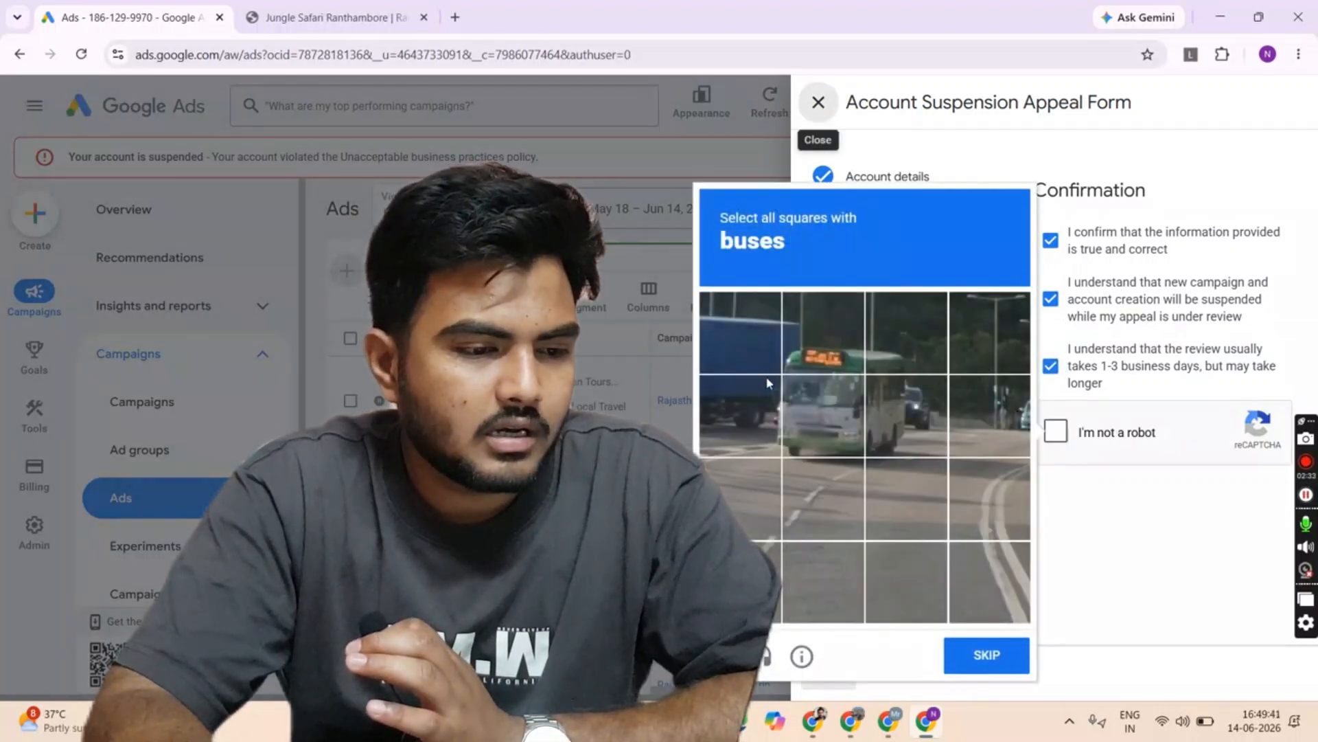
- Select the squares for the buses image challenge and submit them for verification
left_click(821, 333)
left_click(740, 416)
left_click(886, 409)
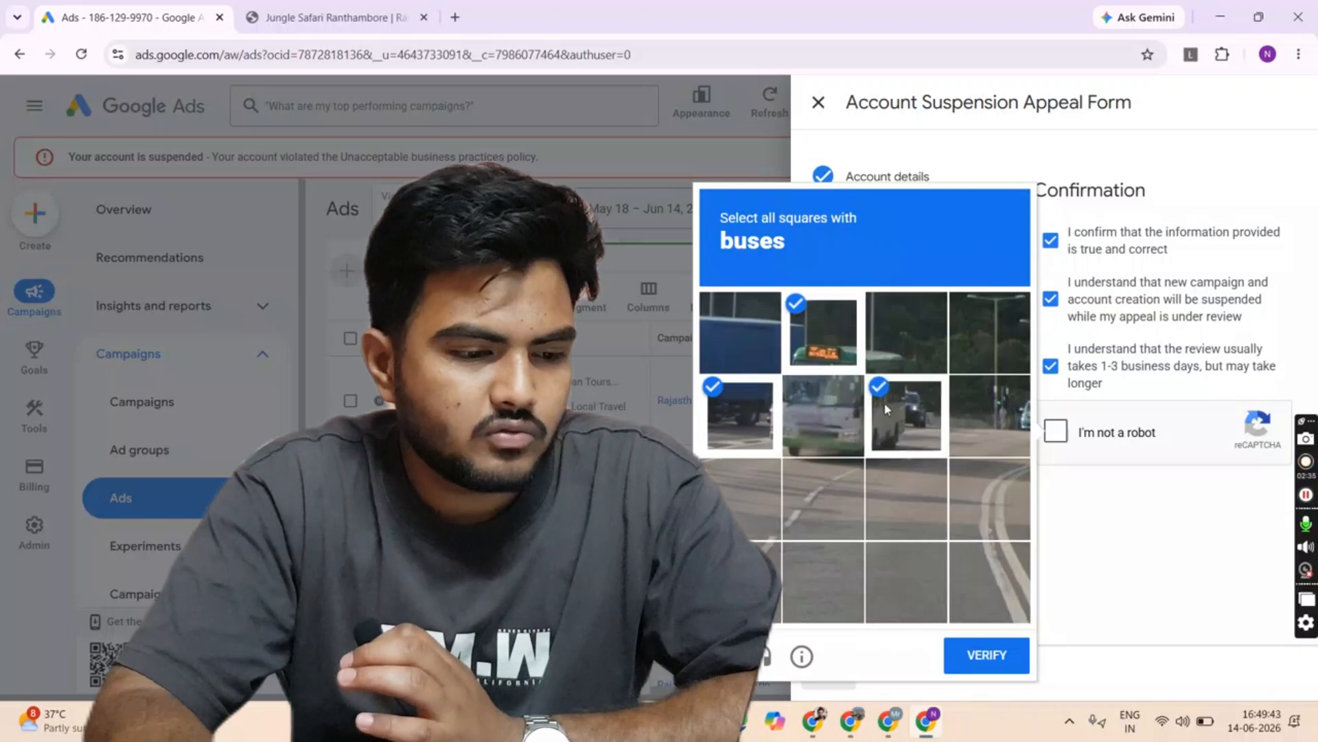
left_click(823, 415)
left_click(824, 498)
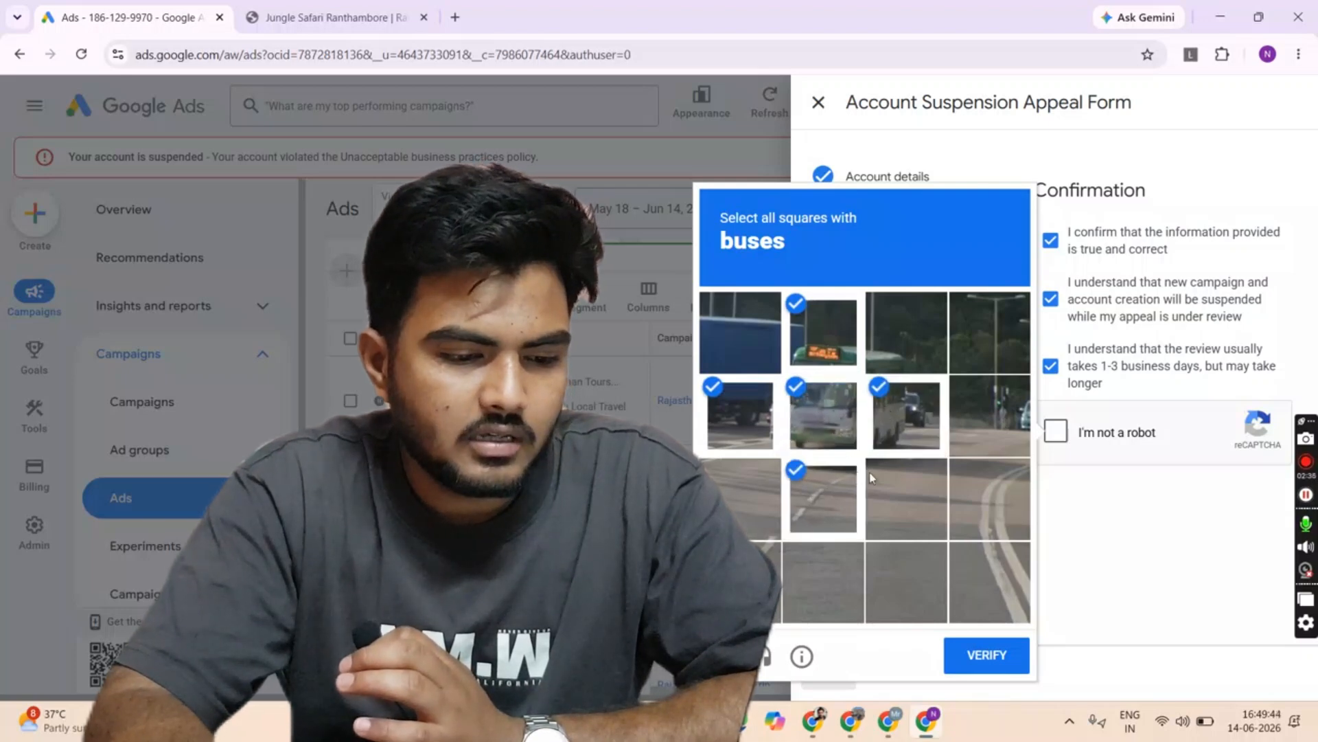
left_click(987, 652)
- Select all squares with motorcycles, verify the image challenge, and submit the account suspension appeal
left_click(828, 421)
left_click(766, 446)
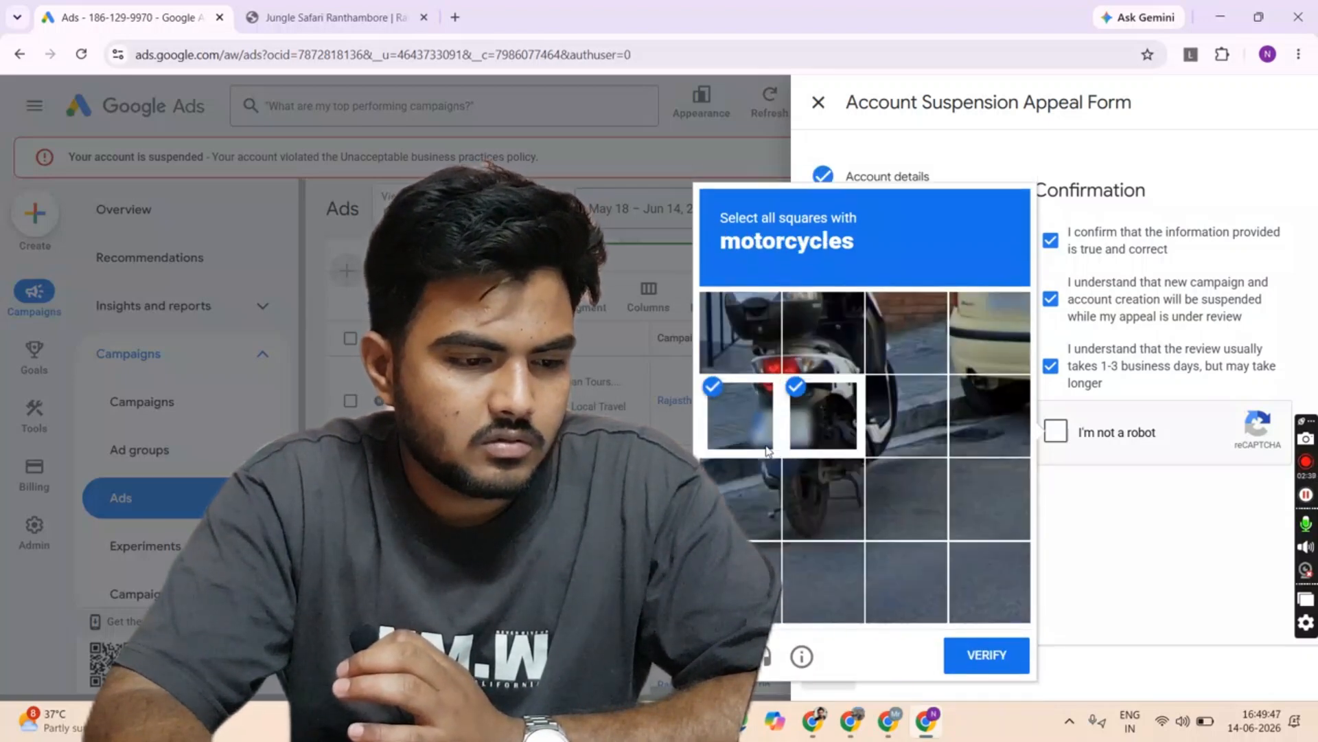
left_click(826, 487)
left_click(905, 412)
left_click(809, 344)
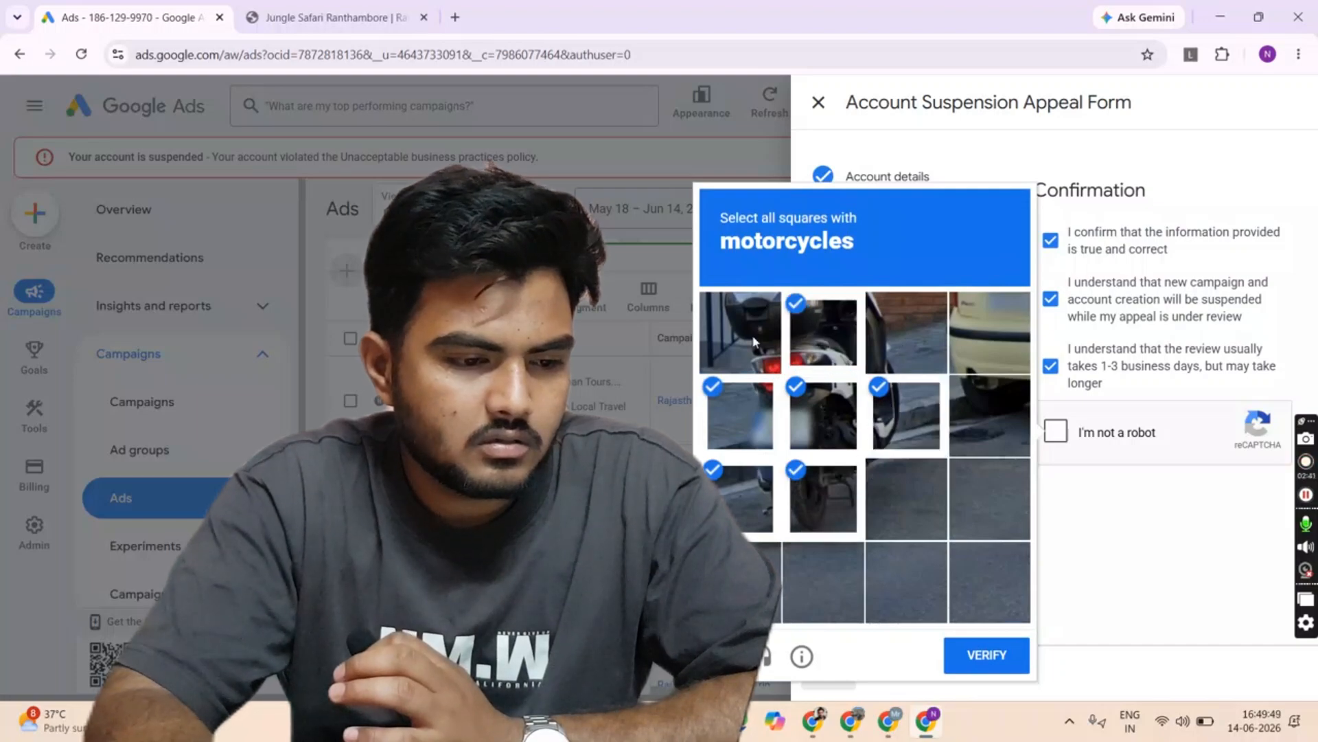
left_click(752, 338)
left_click(888, 341)
left_click(970, 654)
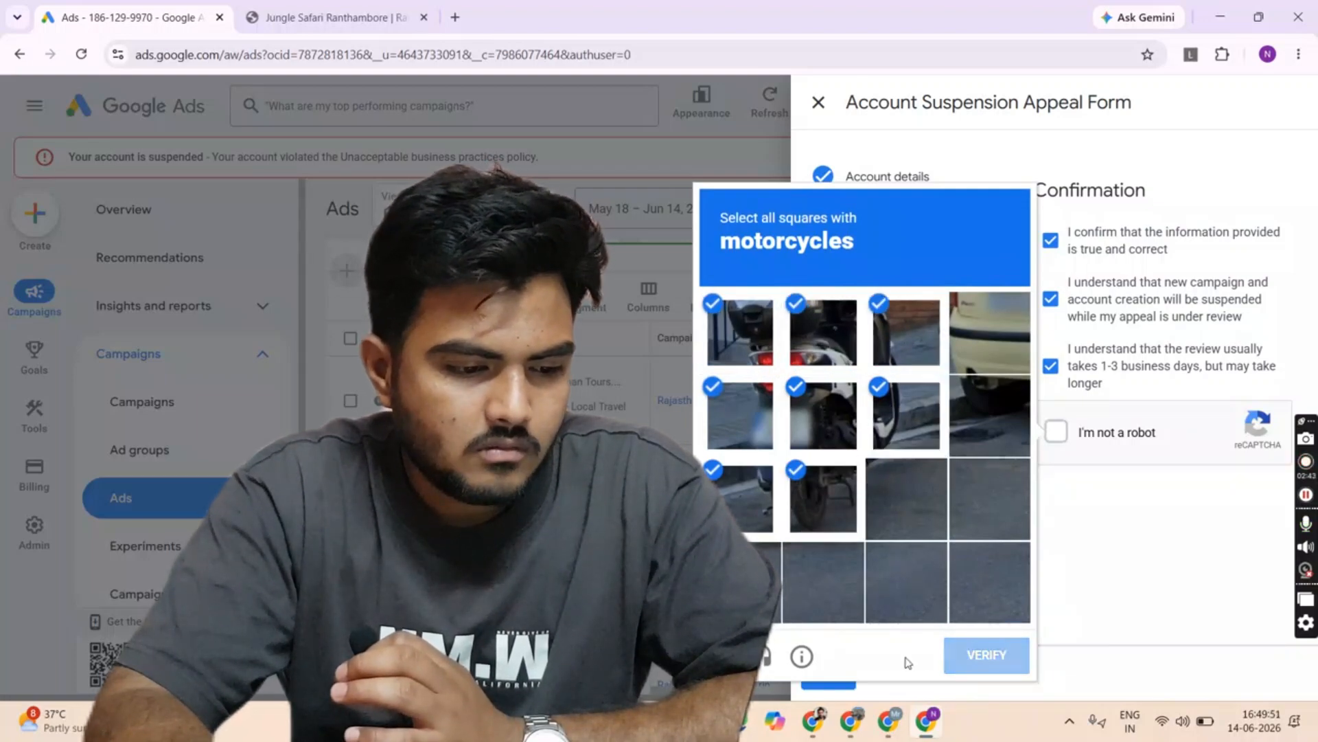
left_click(844, 687)
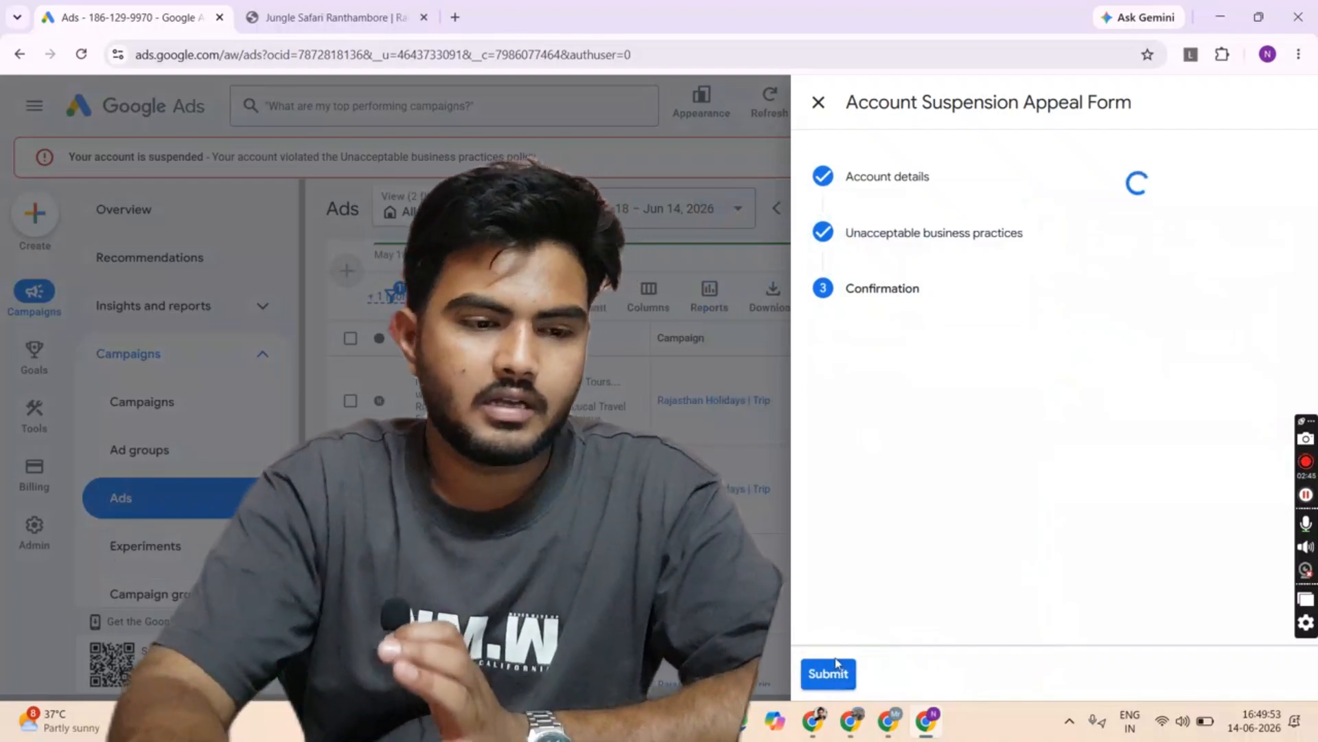
left_click(836, 662)
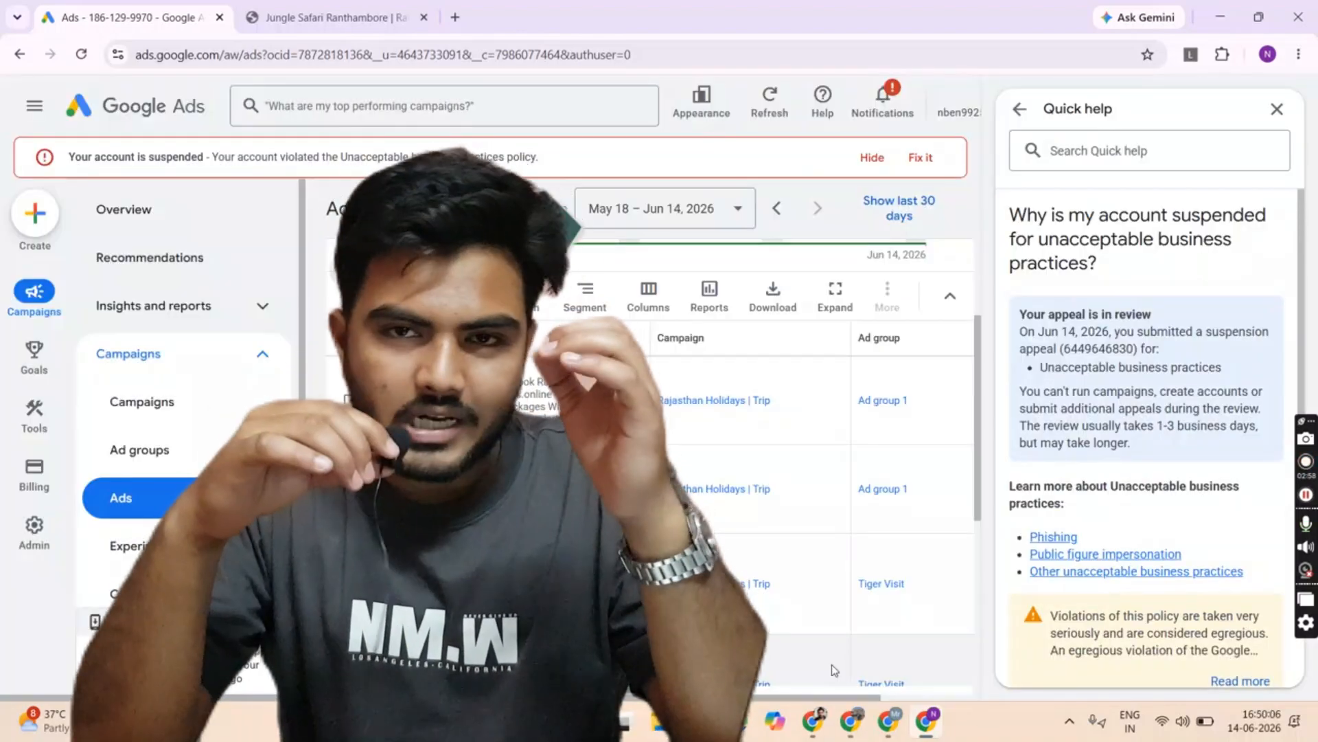